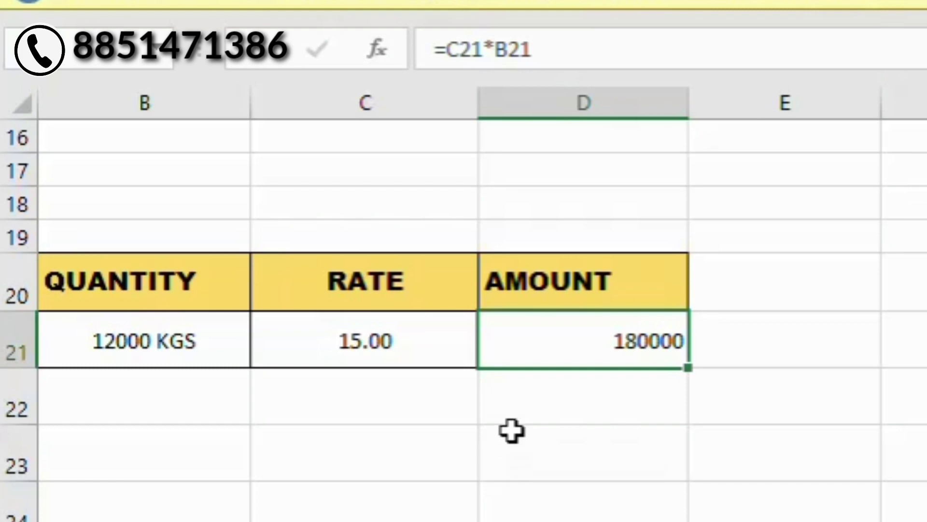
- Review the rate in C21 and quantity in B21, cancelling a stray copy
{"action": "left_click", "coordinate": [360, 343]}
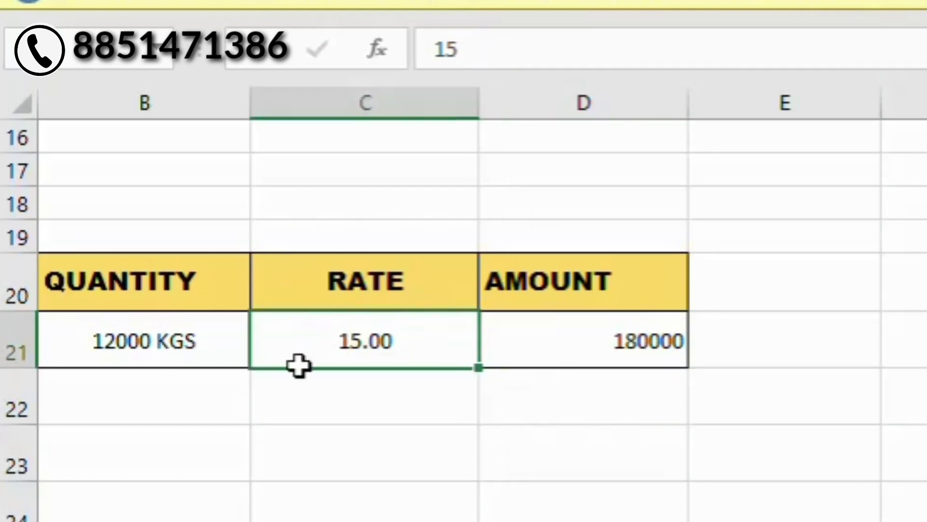
{"action": "left_click", "coordinate": [111, 363]}
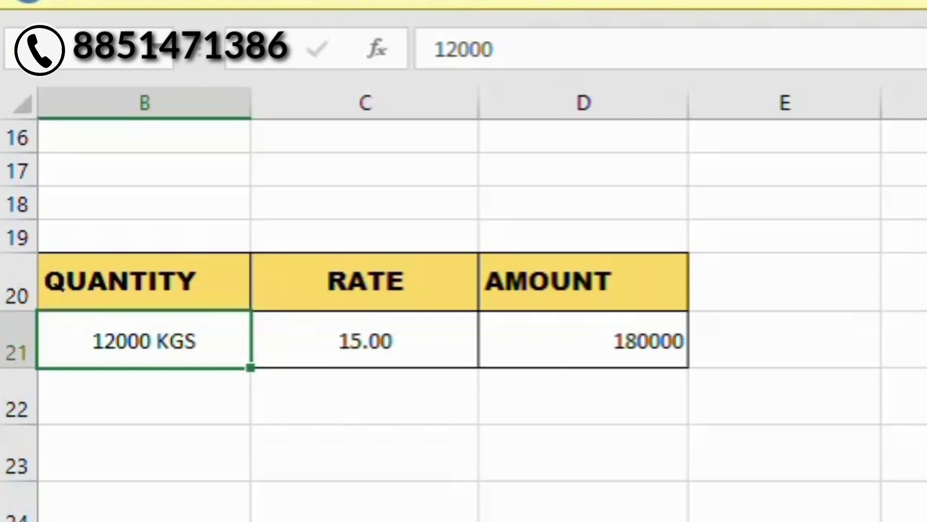
{"action": "key", "text": "ctrl+c"}
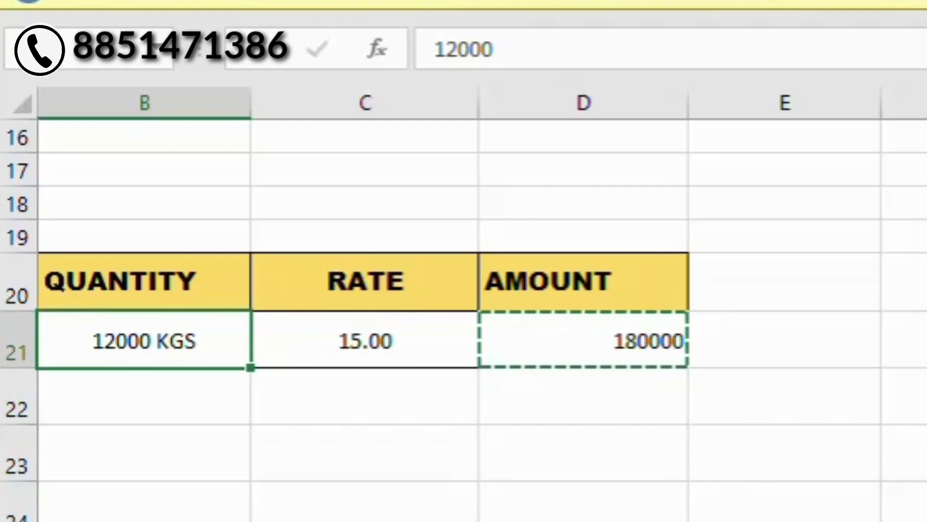
{"action": "key", "text": "Escape"}
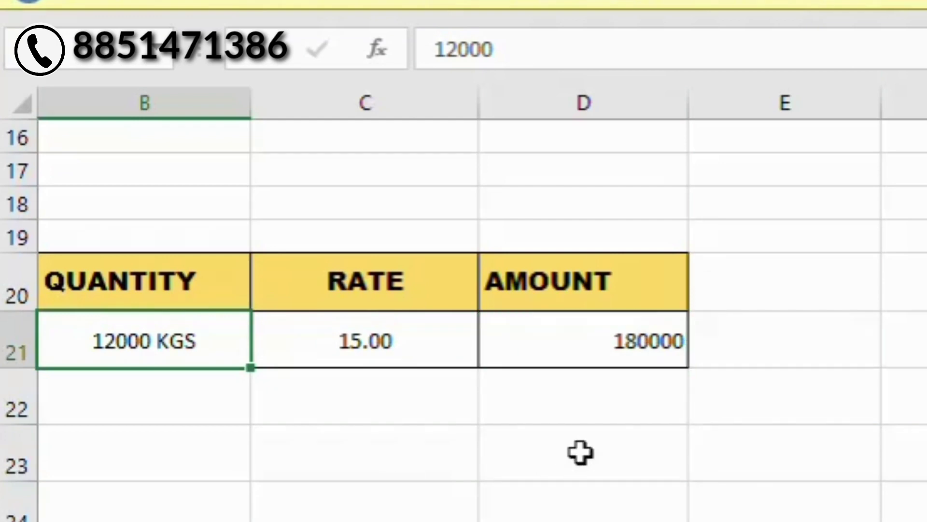
- Enter the target amount 200000 in empty cell D23
{"action": "left_click", "coordinate": [581, 451]}
{"action": "type", "text": "20"}
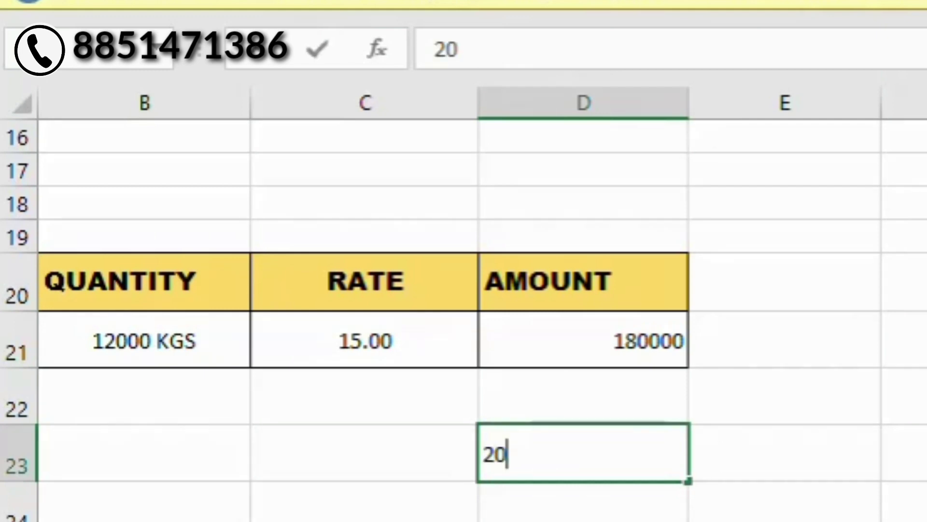
{"action": "type", "text": "000"}
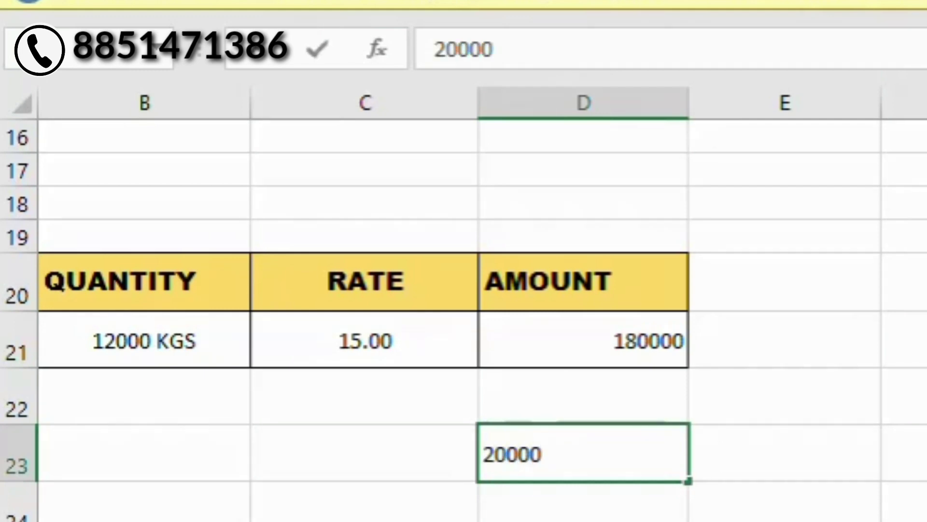
{"action": "type", "text": "0"}
{"action": "key", "text": "Return"}
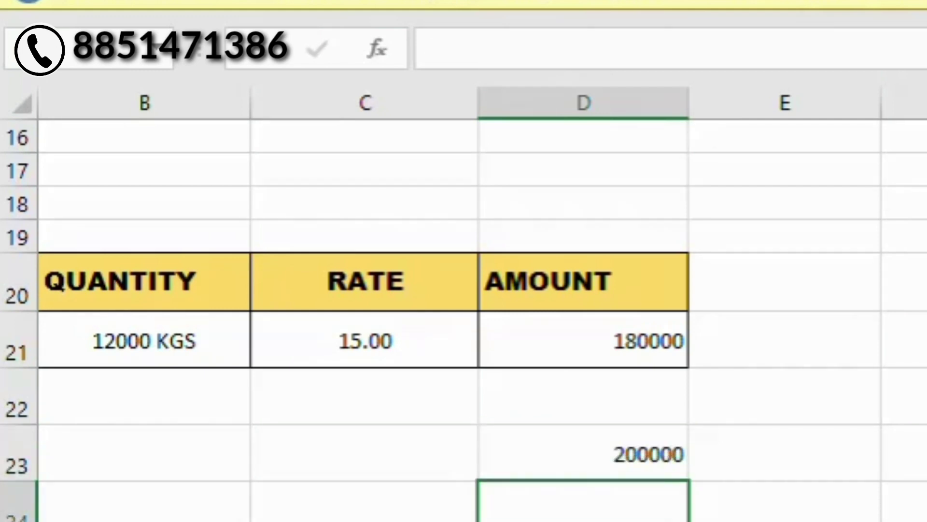
- Review the D21 amount formula, C21 rate, B21 quantity and D23 target, ending on D21
{"action": "left_click", "coordinate": [657, 338]}
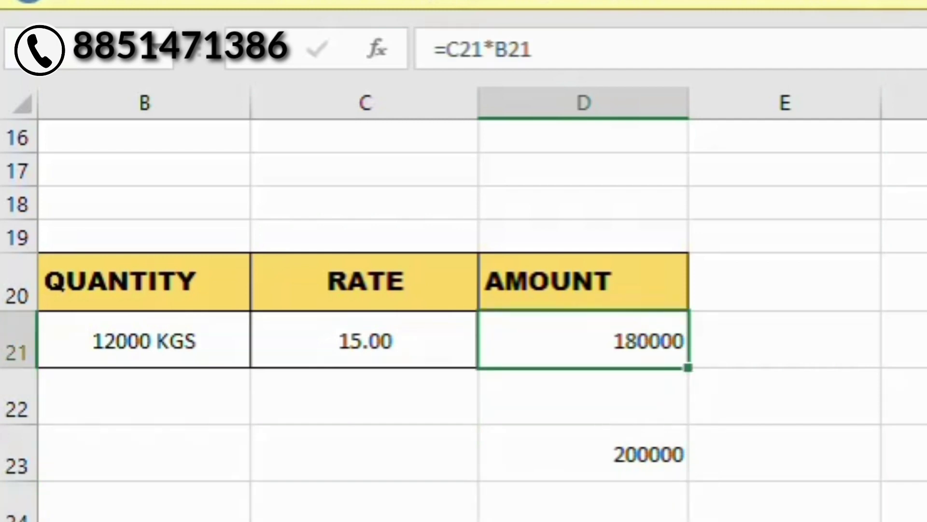
{"action": "left_click", "coordinate": [376, 356]}
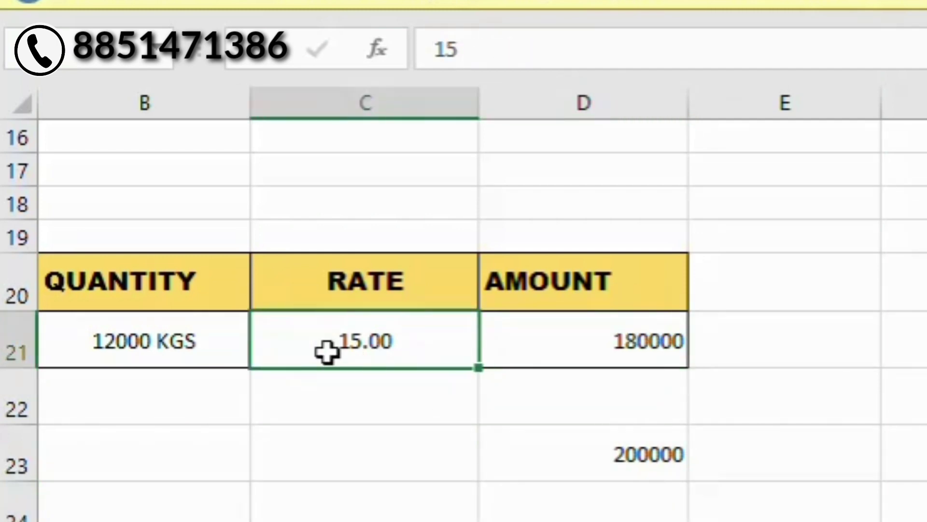
{"action": "left_click", "coordinate": [180, 340]}
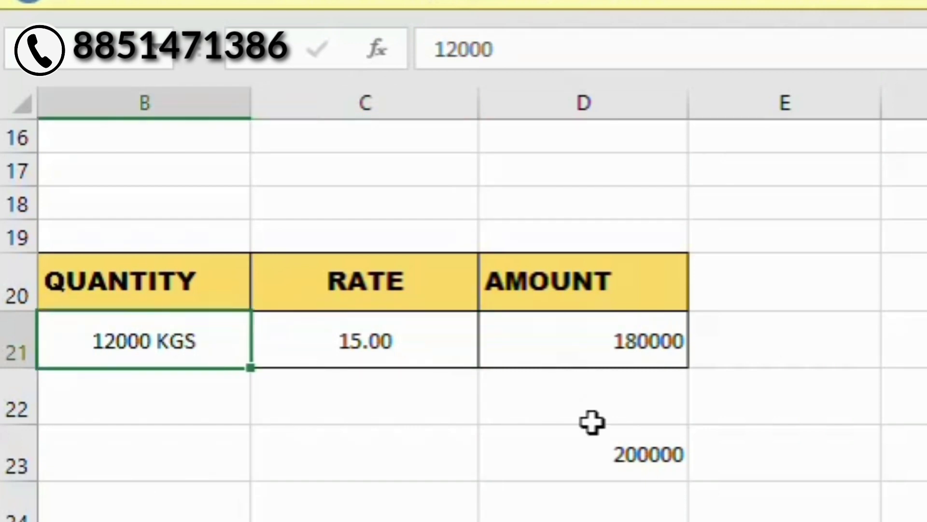
{"action": "left_click", "coordinate": [600, 452]}
{"action": "left_click", "coordinate": [607, 350]}
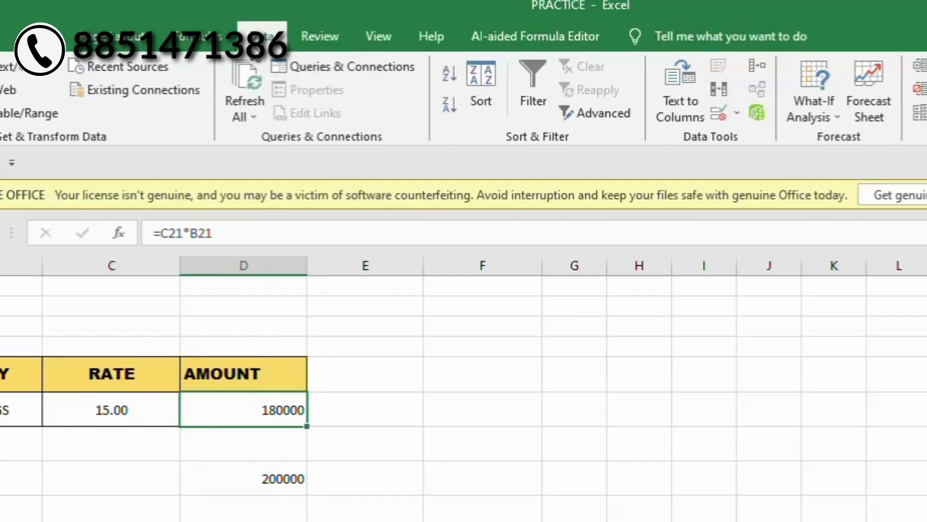
- Use Goal Seek to set D21 to 200000 by changing the quantity in B21
{"action": "left_click", "coordinate": [840, 117]}
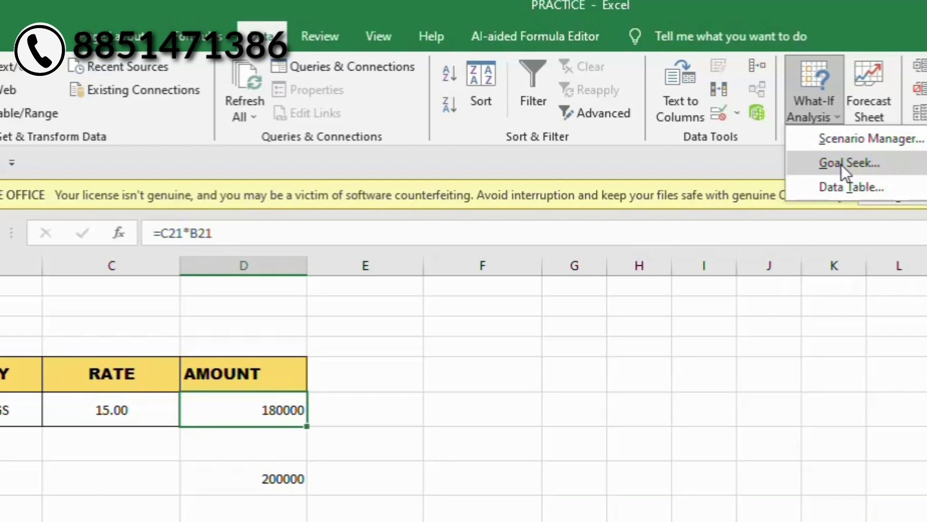
{"action": "left_click", "coordinate": [841, 164]}
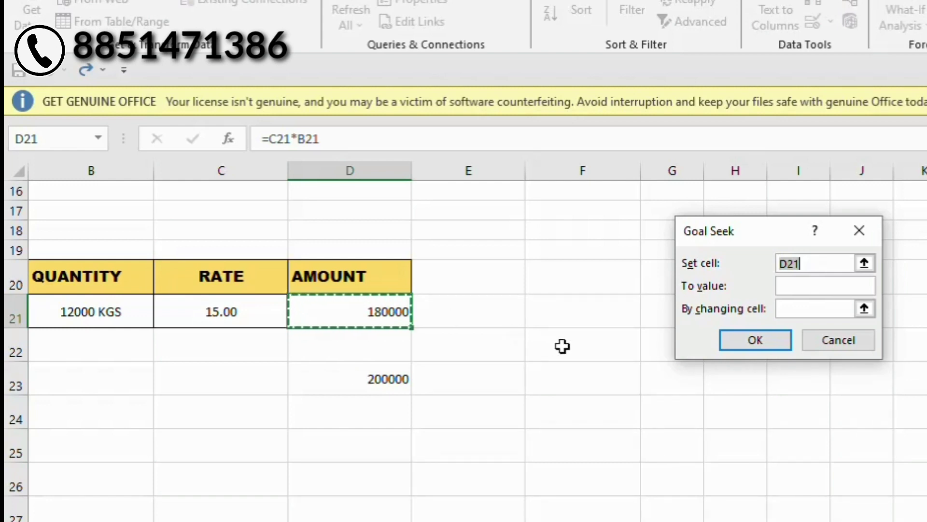
{"action": "left_click", "coordinate": [787, 286]}
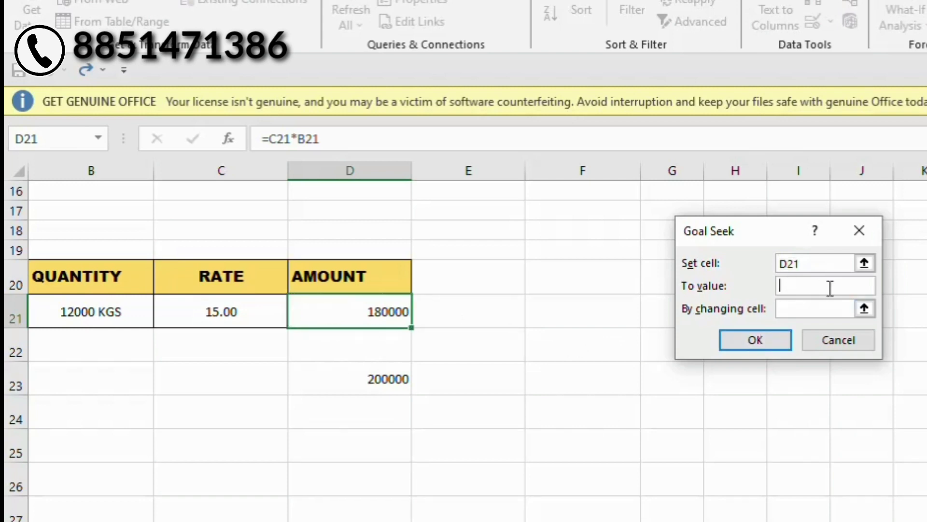
{"action": "type", "text": "20"}
{"action": "type", "text": "0000"}
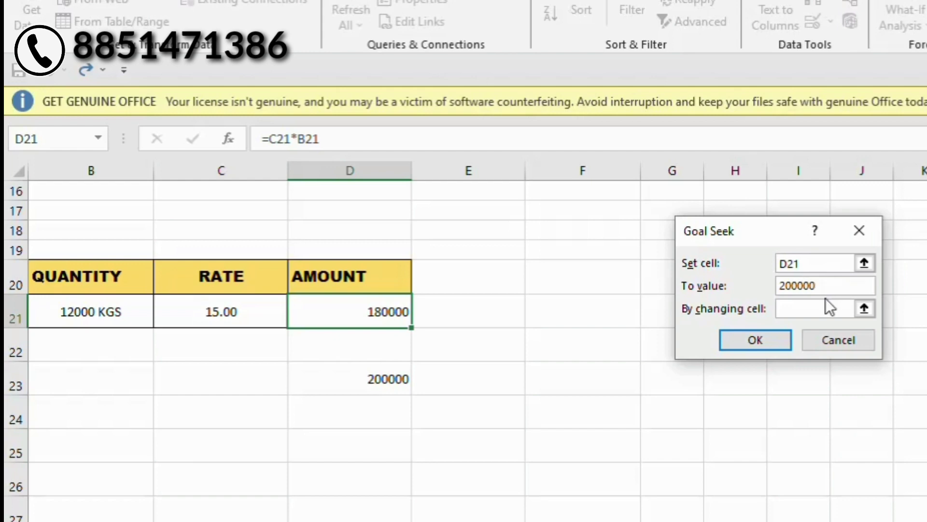
{"action": "left_click", "coordinate": [815, 311]}
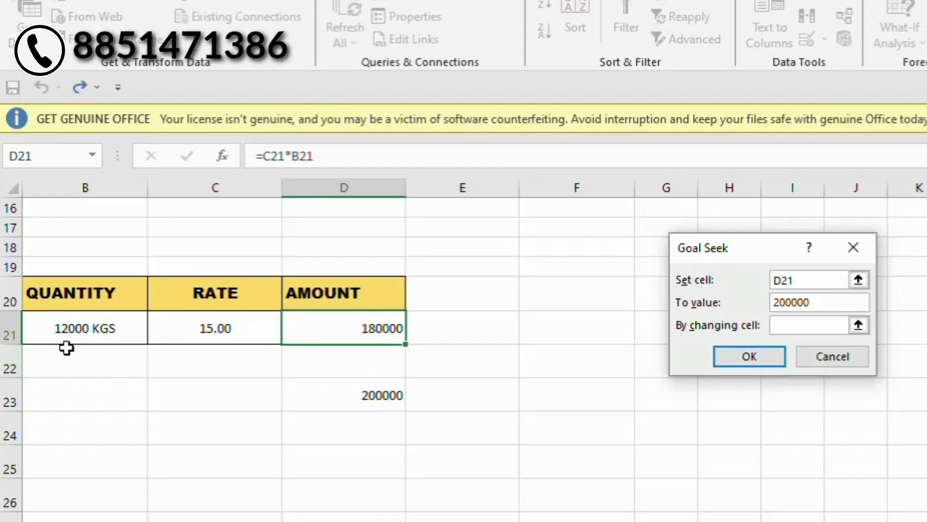
{"action": "left_click", "coordinate": [70, 338]}
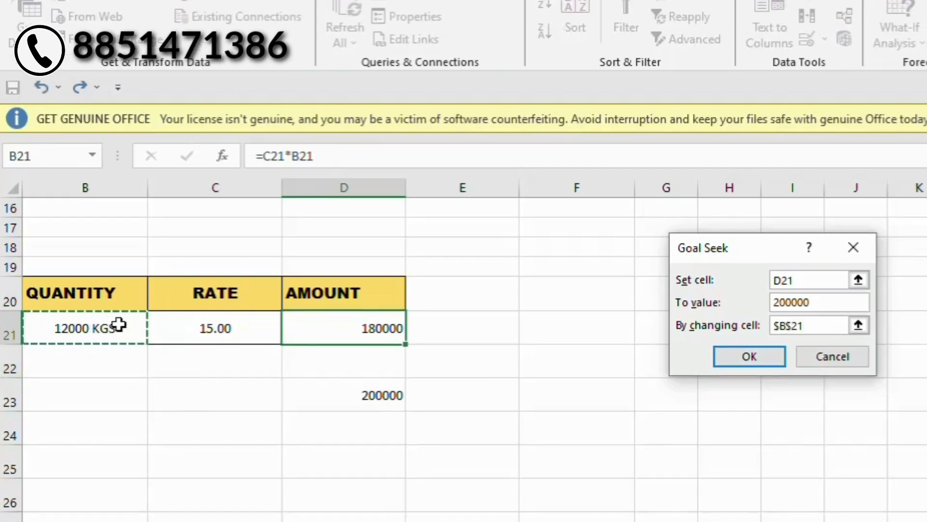
{"action": "left_click", "coordinate": [750, 356]}
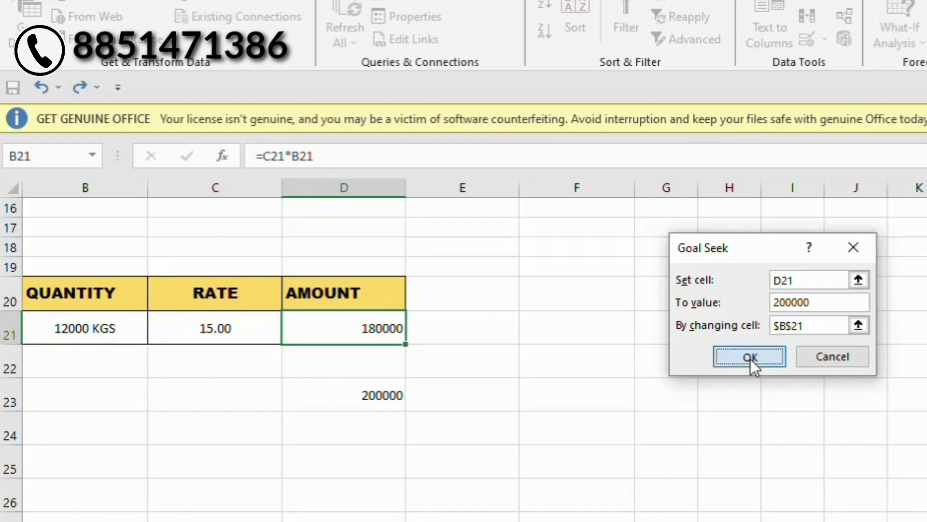
- Accept the Goal Seek solution and inspect the solved B21 quantity and D21 formula
{"action": "left_click", "coordinate": [750, 359]}
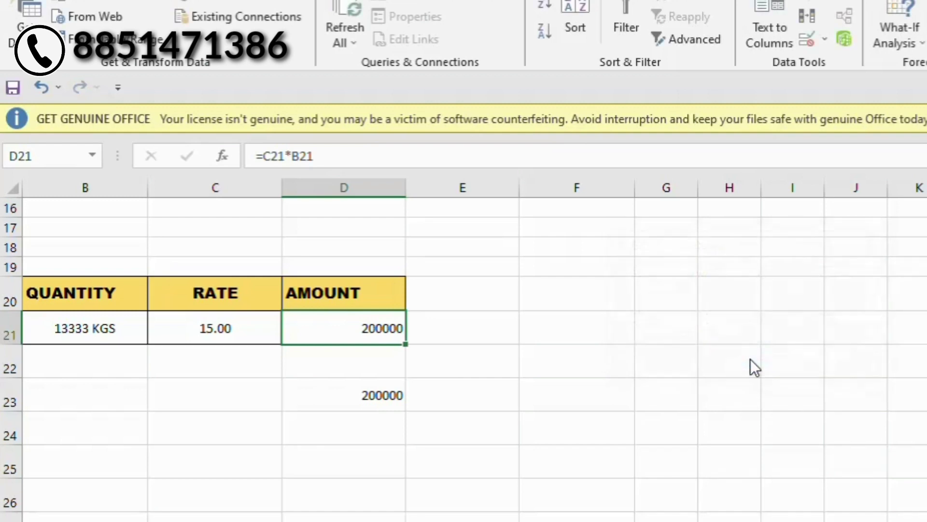
{"action": "left_click", "coordinate": [64, 331]}
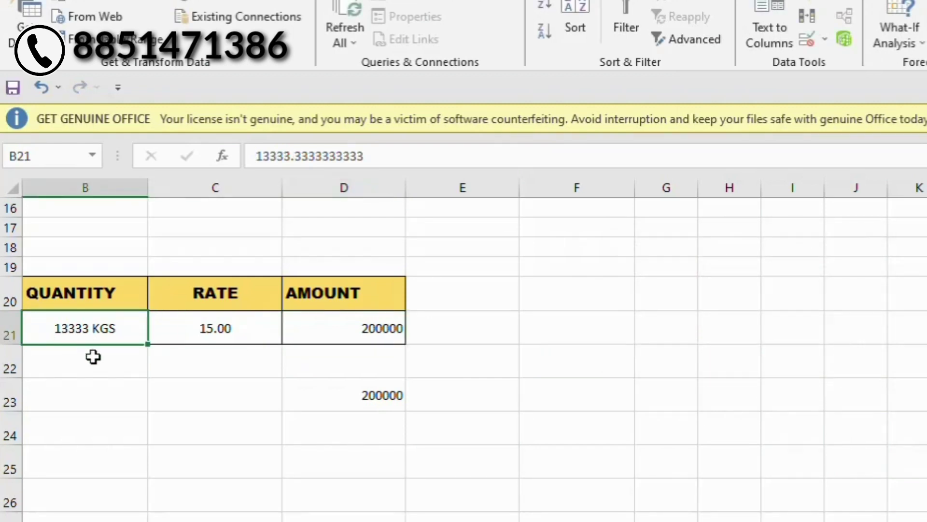
{"action": "left_click", "coordinate": [345, 326]}
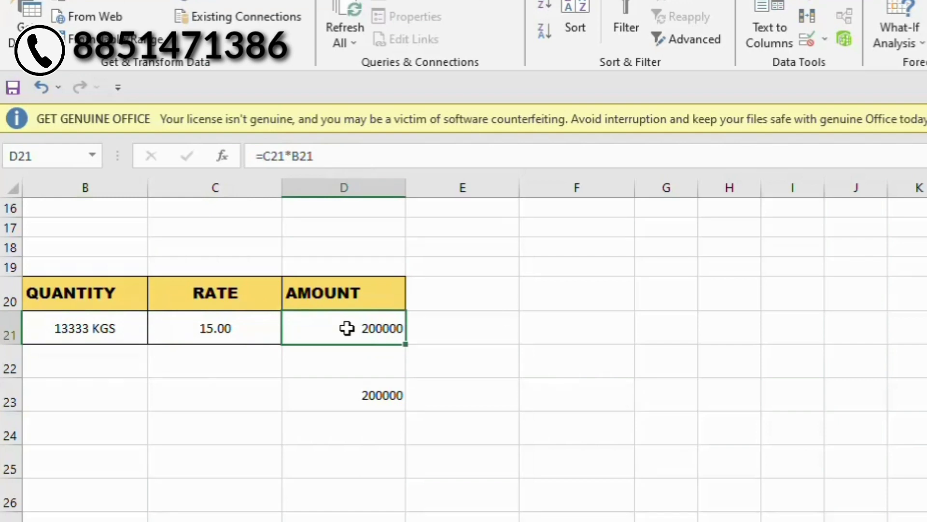
{"action": "left_click", "coordinate": [325, 157]}
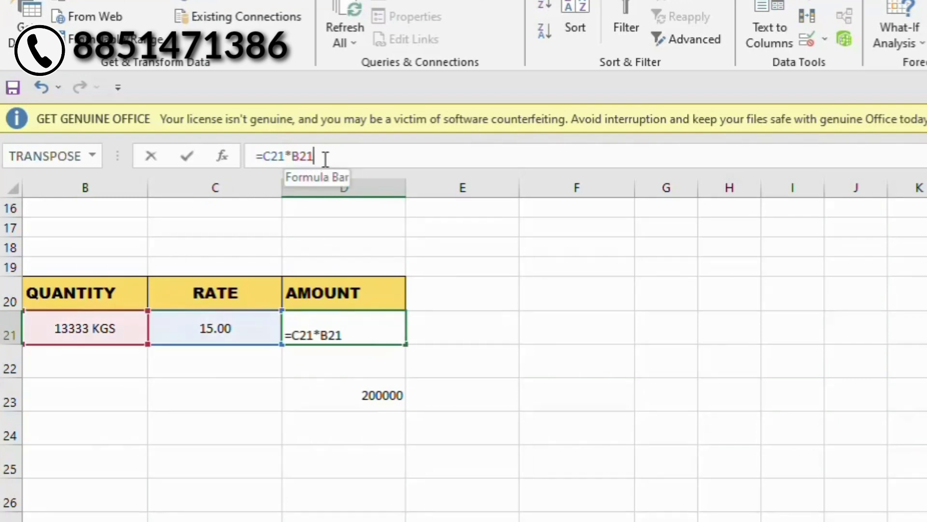
{"action": "left_click_drag", "start_coordinate": [325, 158], "coordinate": [257, 160]}
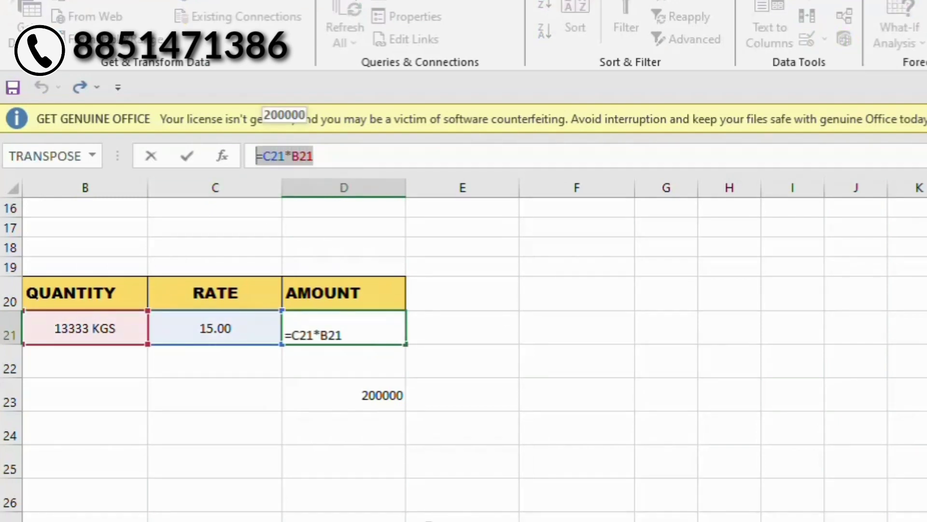
{"action": "key", "text": "ctrl+Return"}
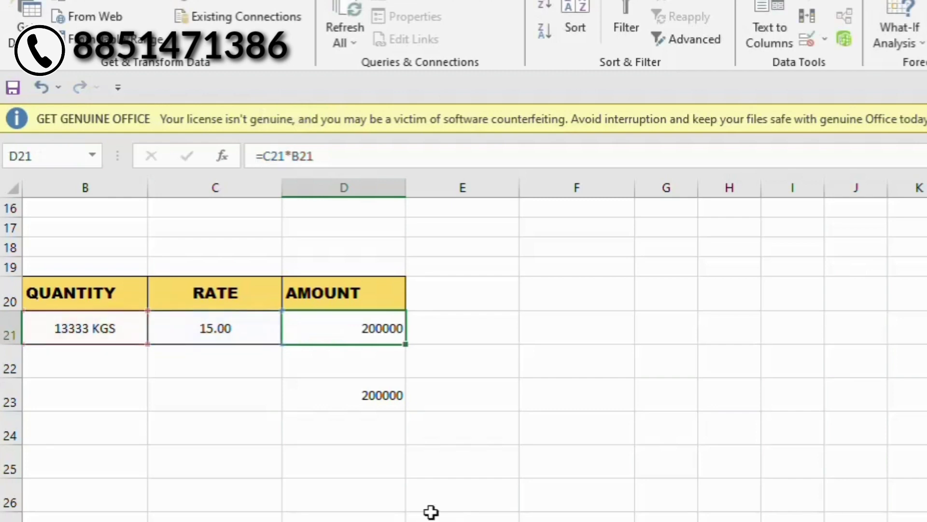
{"action": "left_click", "coordinate": [206, 481]}
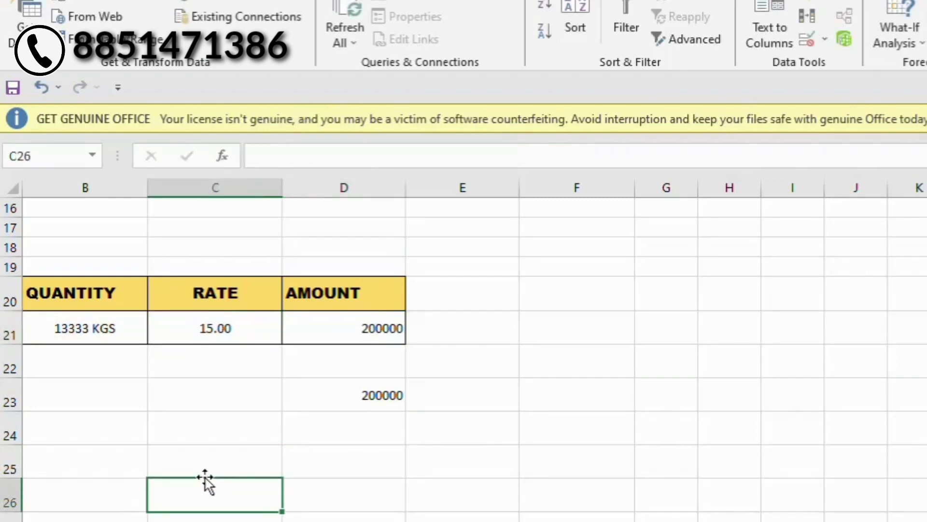
- Undo the Goal Seek change, restoring B21 to 12000 KGS and D21 to 180000
{"action": "key", "text": "ctrl+z"}
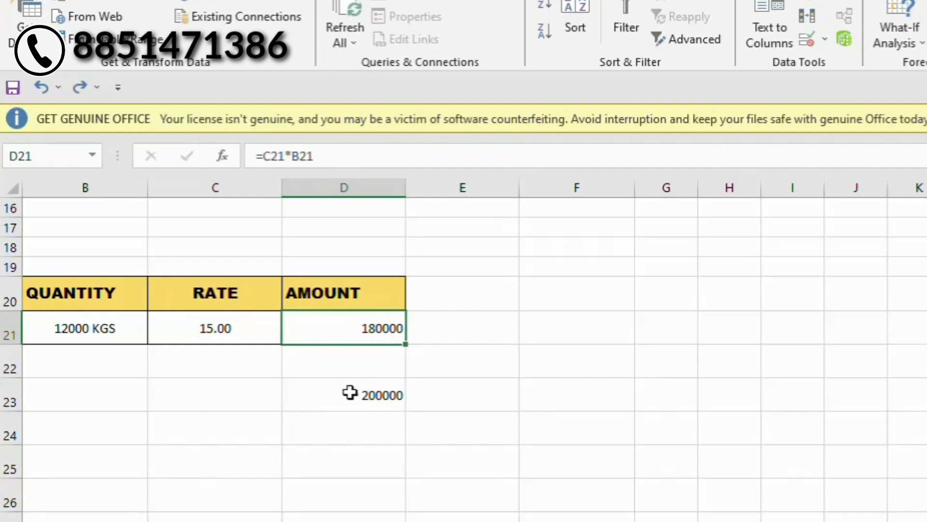
{"action": "left_click", "coordinate": [86, 336]}
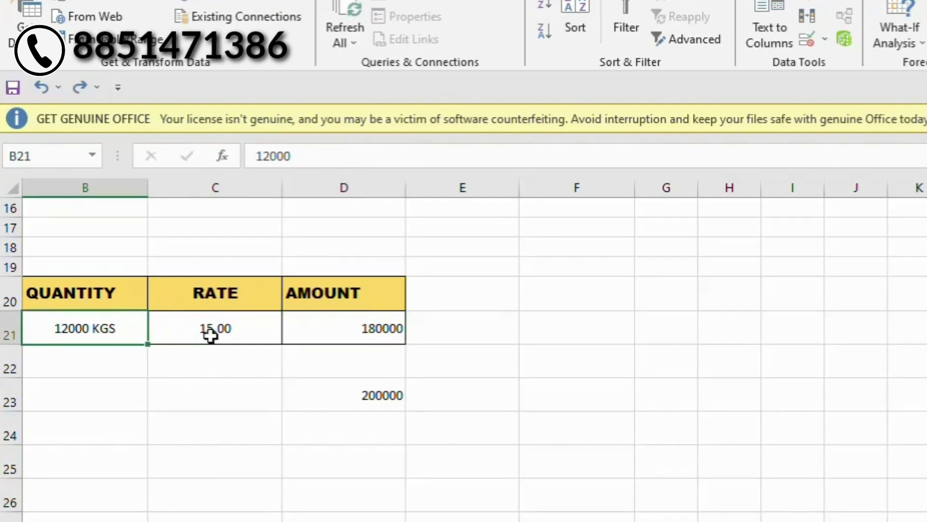
{"action": "left_click", "coordinate": [211, 337]}
{"action": "left_click", "coordinate": [331, 321]}
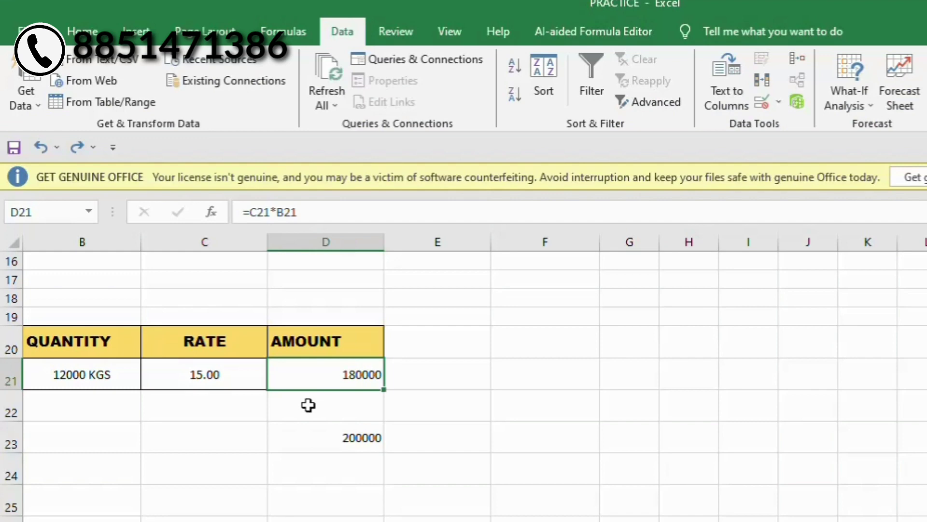
- Use Goal Seek to set D21 to 200000 by changing the rate in C21, giving 16.67
{"action": "left_click", "coordinate": [867, 106]}
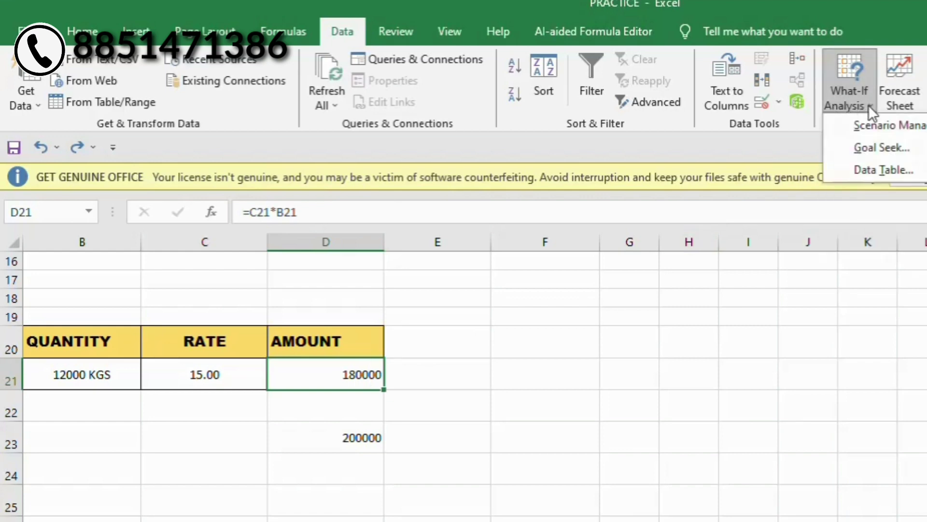
{"action": "left_click", "coordinate": [871, 152]}
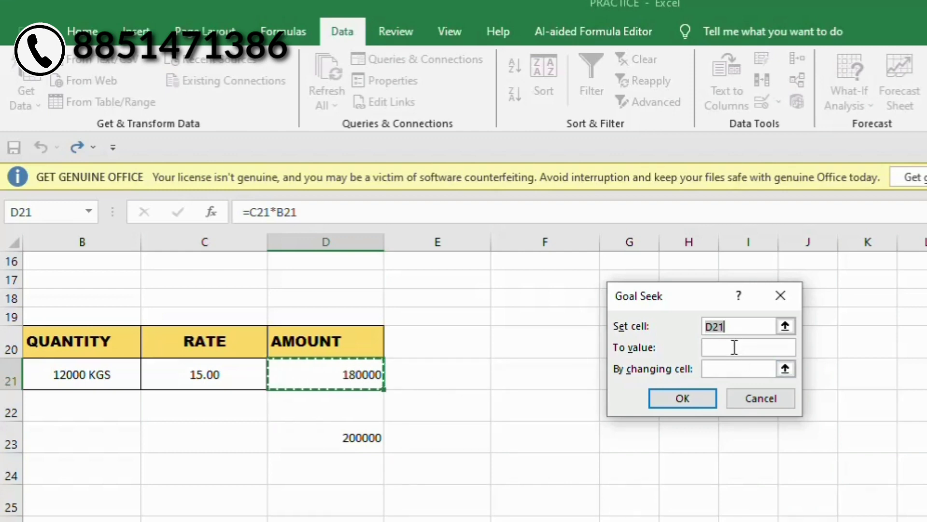
{"action": "left_click", "coordinate": [735, 347]}
{"action": "type", "text": "200000"}
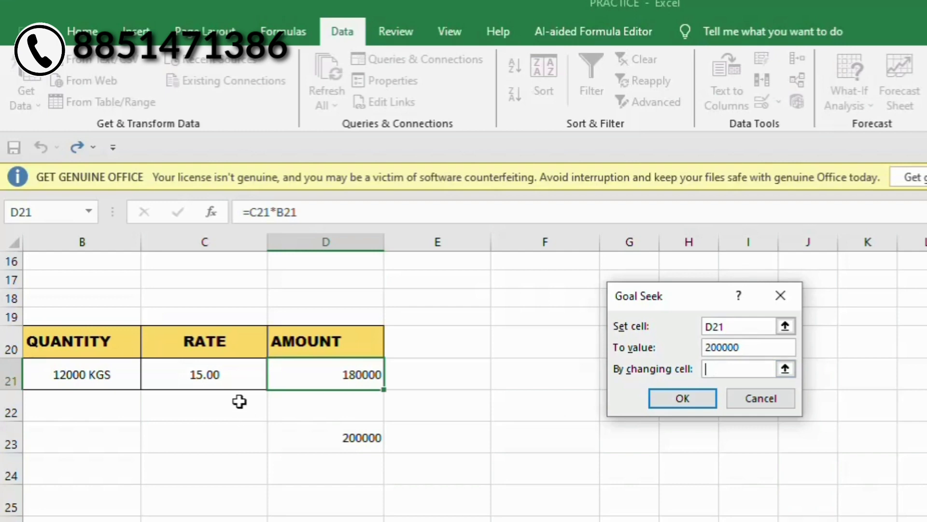
{"action": "left_click", "coordinate": [225, 374]}
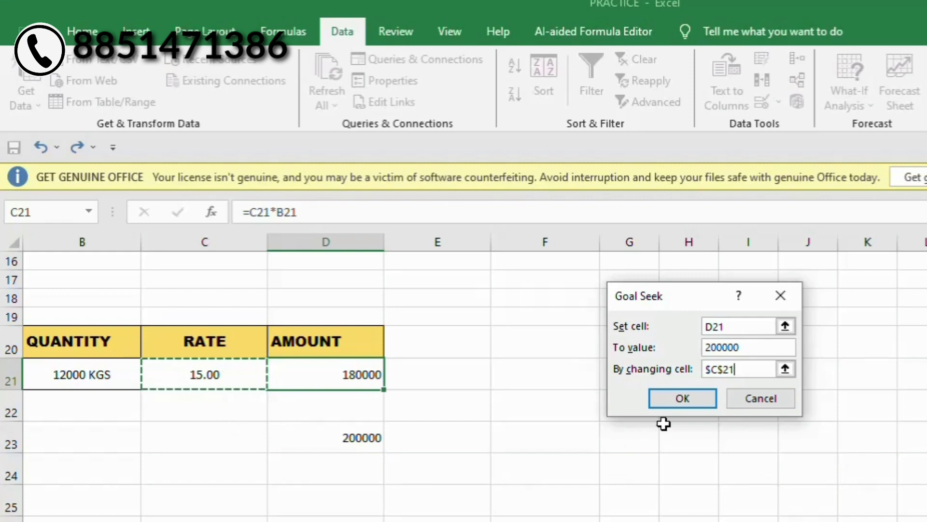
{"action": "left_click", "coordinate": [682, 401]}
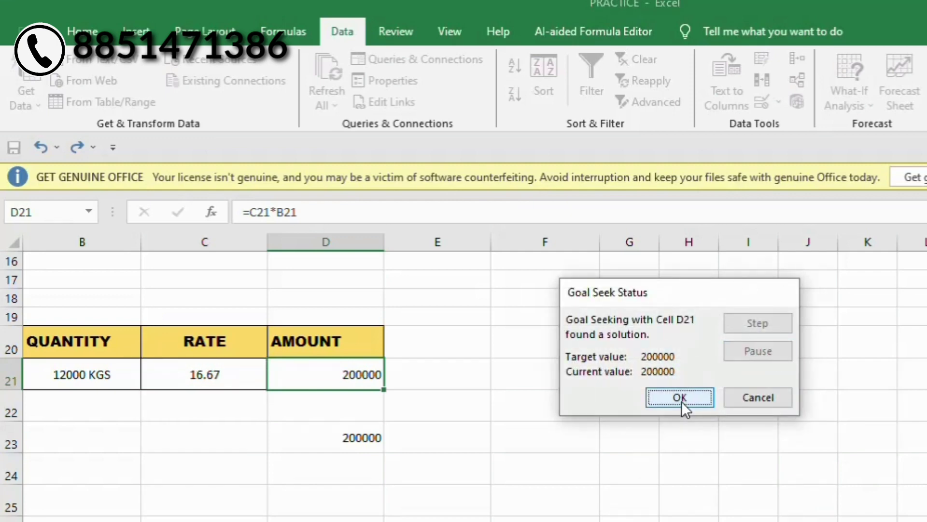
- Accept the 16.67 rate, delete the 200000 from D23, and scroll down to the marks table
{"action": "left_click", "coordinate": [682, 400]}
{"action": "left_click", "coordinate": [242, 283]}
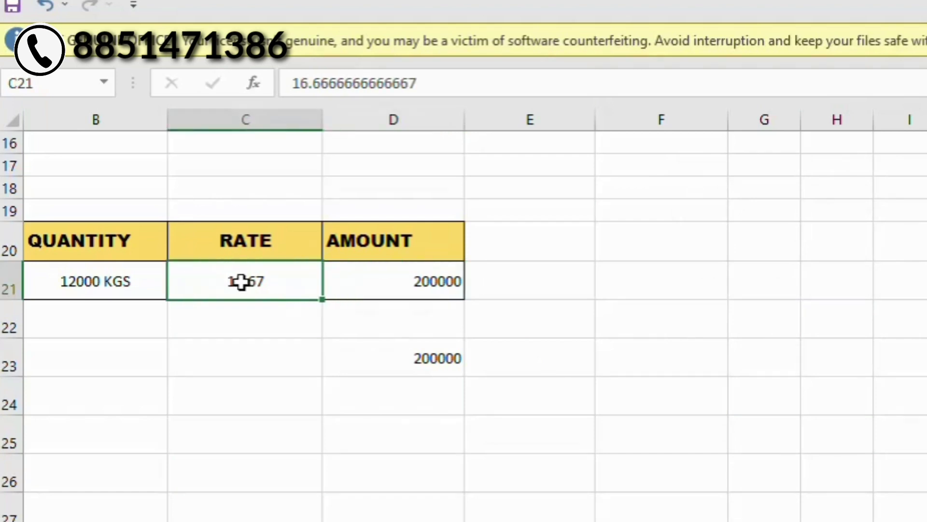
{"action": "left_click", "coordinate": [432, 358]}
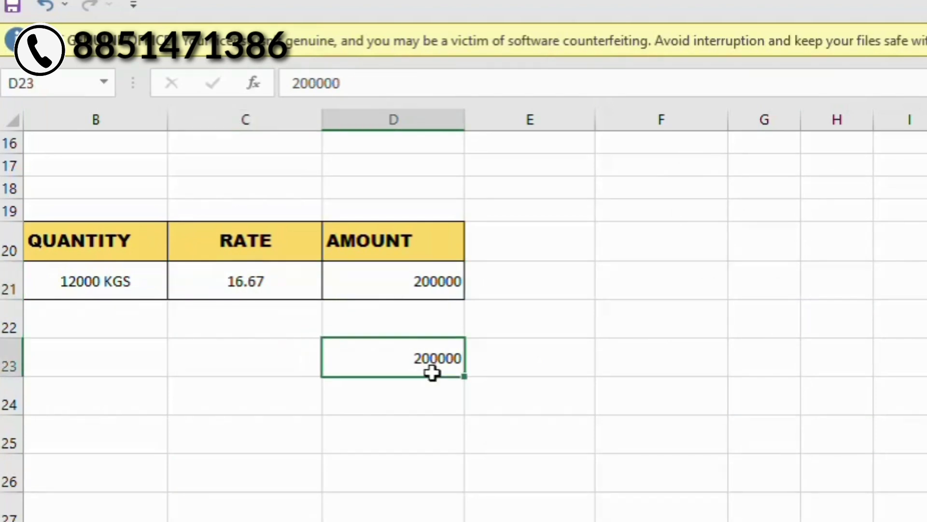
{"action": "key", "text": "Delete"}
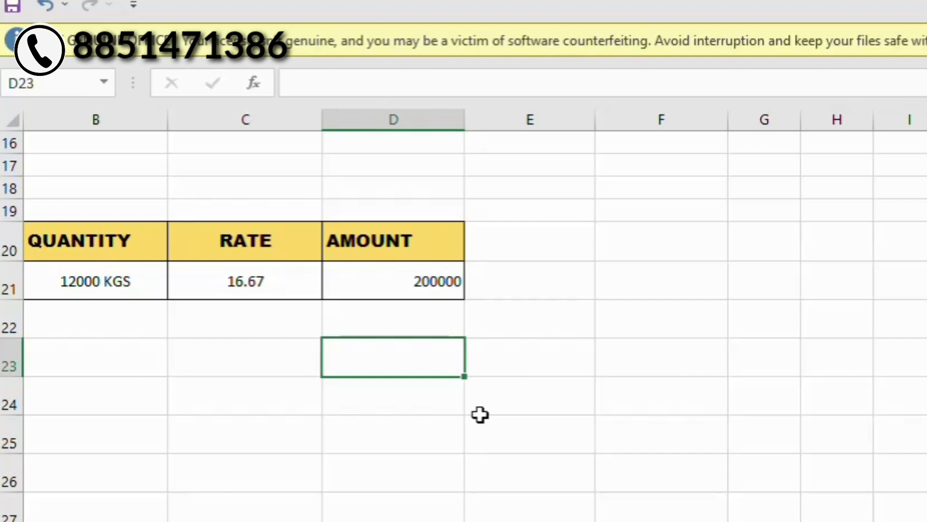
{"action": "scroll", "coordinate": [480, 415], "scroll_direction": "down", "scroll_amount": 1}
{"action": "scroll", "coordinate": [480, 414], "scroll_direction": "down", "scroll_amount": 1}
{"action": "scroll", "coordinate": [480, 414], "scroll_direction": "down", "scroll_amount": 3}
{"action": "scroll", "coordinate": [480, 415], "scroll_direction": "down", "scroll_amount": 1}
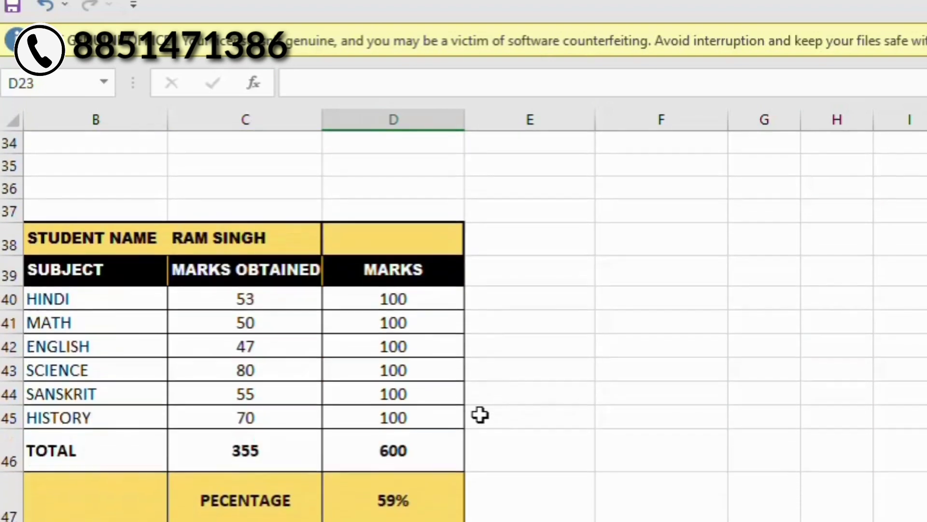
{"action": "scroll", "coordinate": [480, 414], "scroll_direction": "down", "scroll_amount": 1}
{"action": "left_click", "coordinate": [89, 166]}
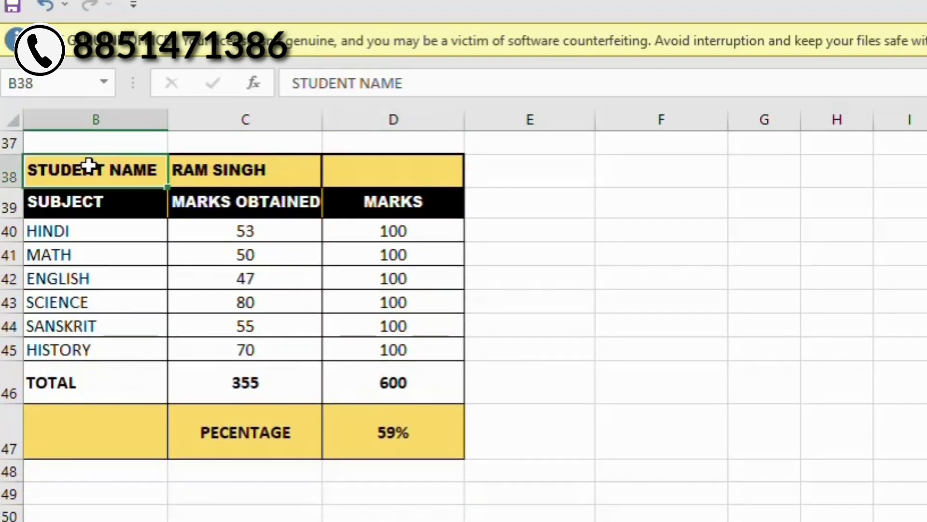
{"action": "left_click", "coordinate": [209, 176]}
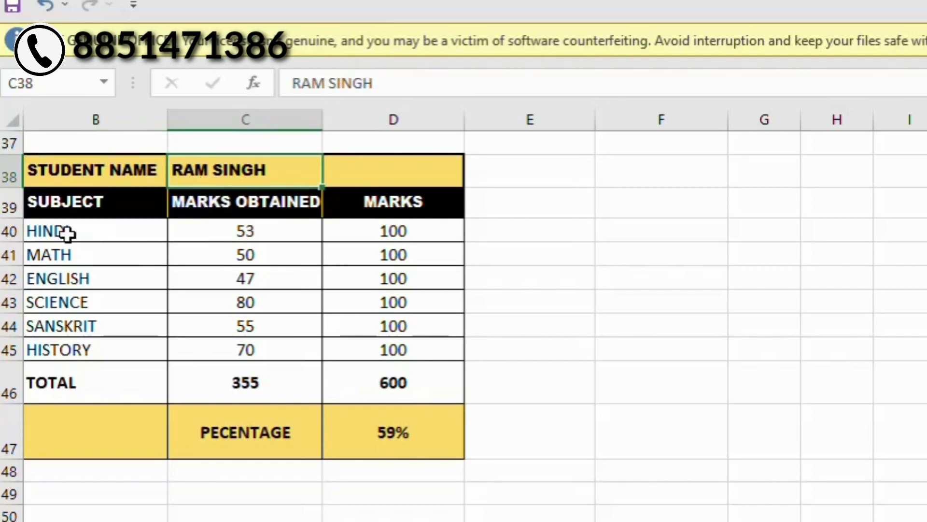
{"action": "left_click_drag", "start_coordinate": [227, 230], "coordinate": [231, 351]}
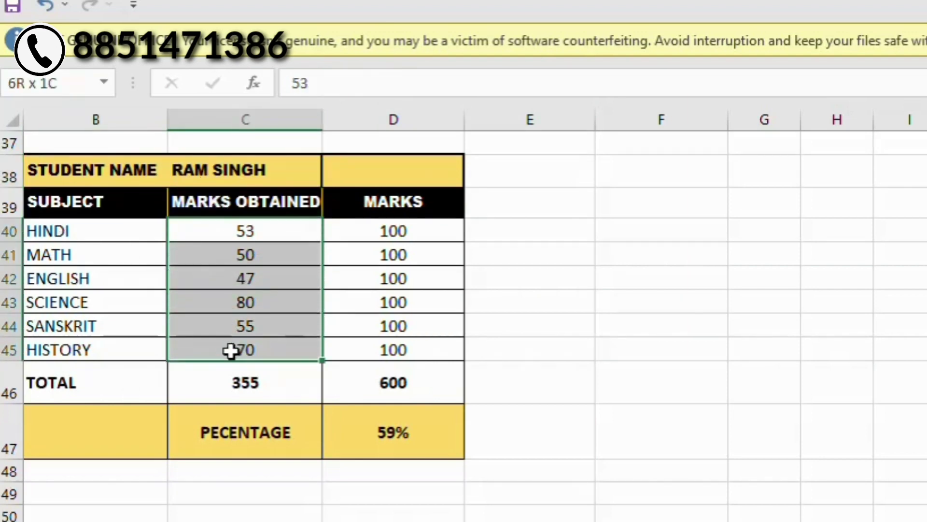
{"action": "left_click", "coordinate": [234, 383]}
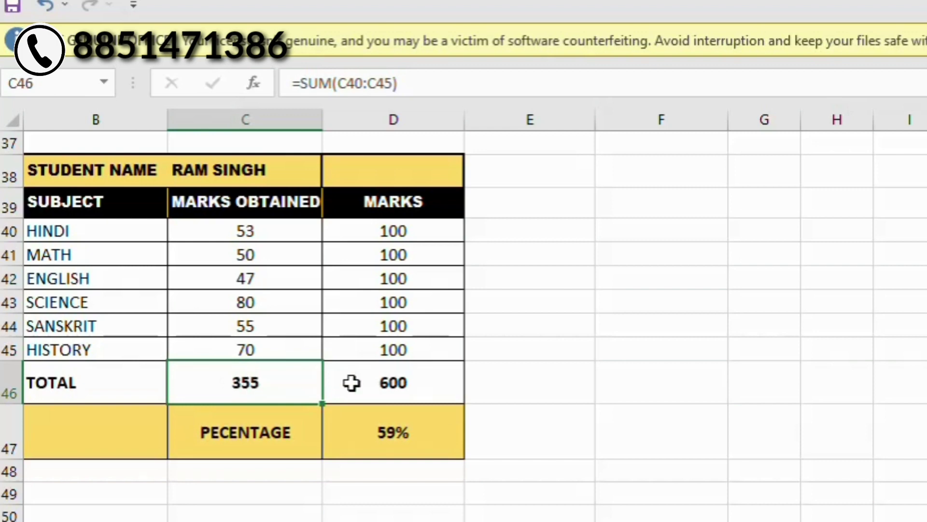
{"action": "left_click", "coordinate": [392, 379]}
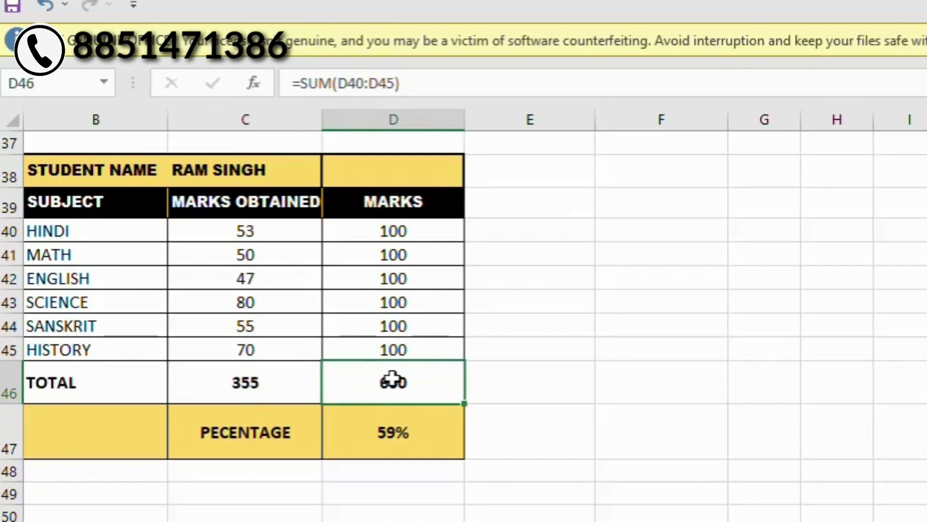
{"action": "double_click", "coordinate": [401, 443]}
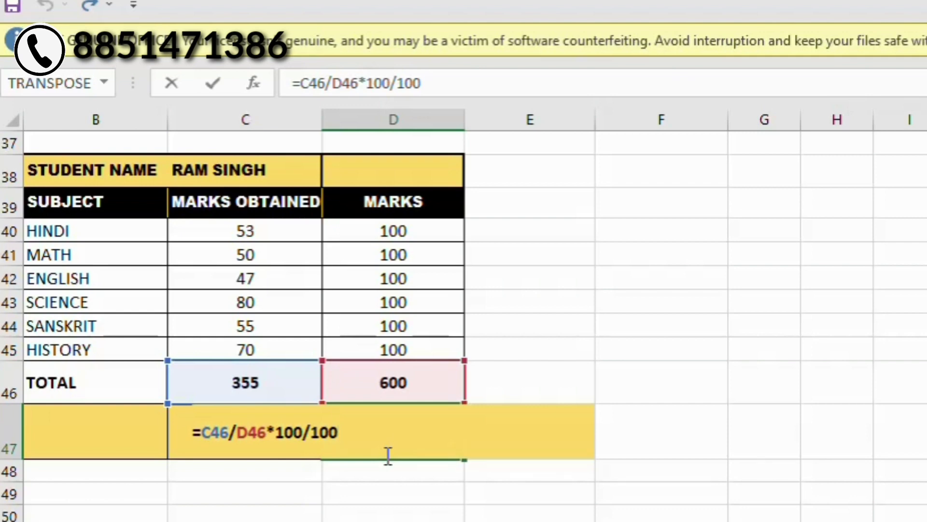
{"action": "key", "text": "ctrl+Return"}
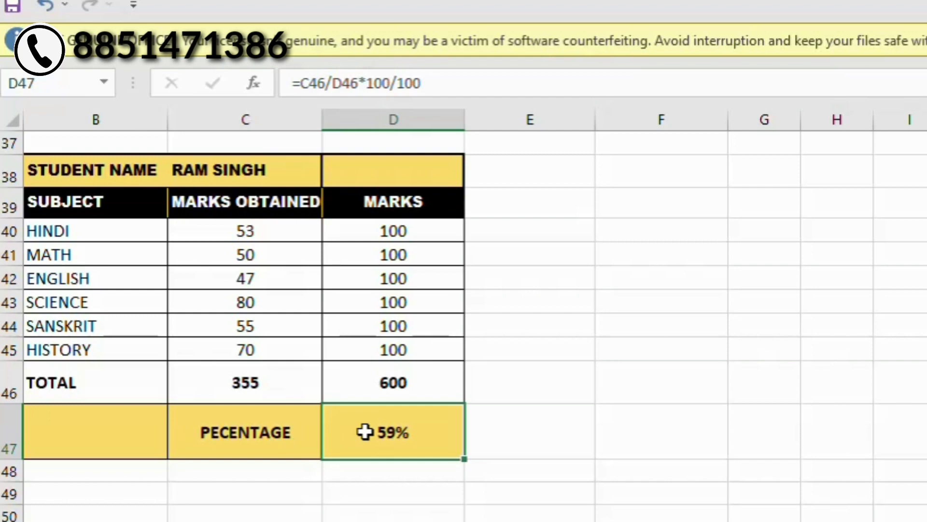
- Enter 65% in D49, then review the D47 percentage formula and C42 English marks
{"action": "left_click", "coordinate": [391, 492]}
{"action": "type", "text": "65"}
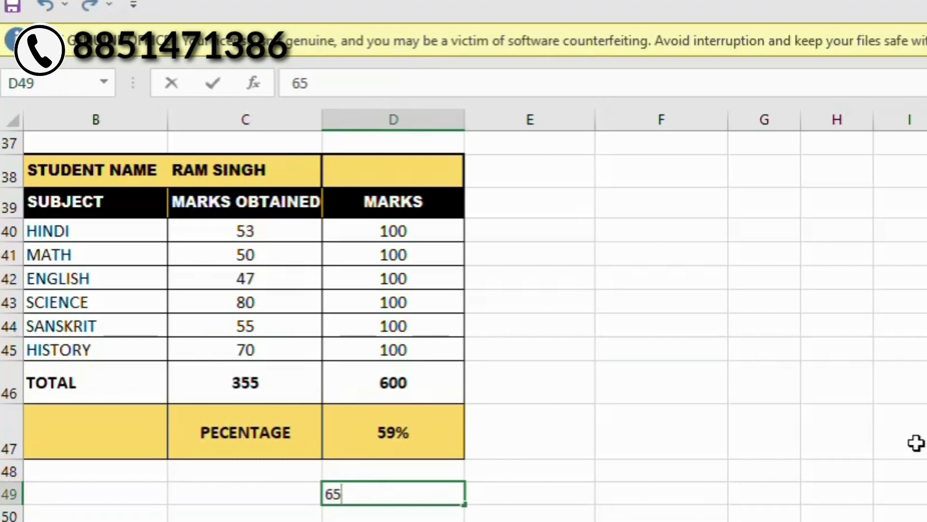
{"action": "type", "text": "%"}
{"action": "key", "text": "Return"}
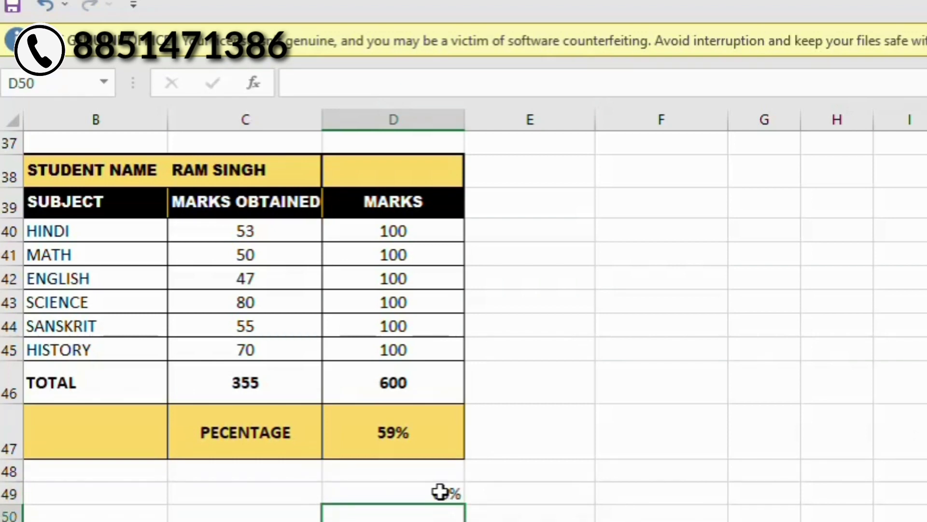
{"action": "left_click", "coordinate": [420, 431]}
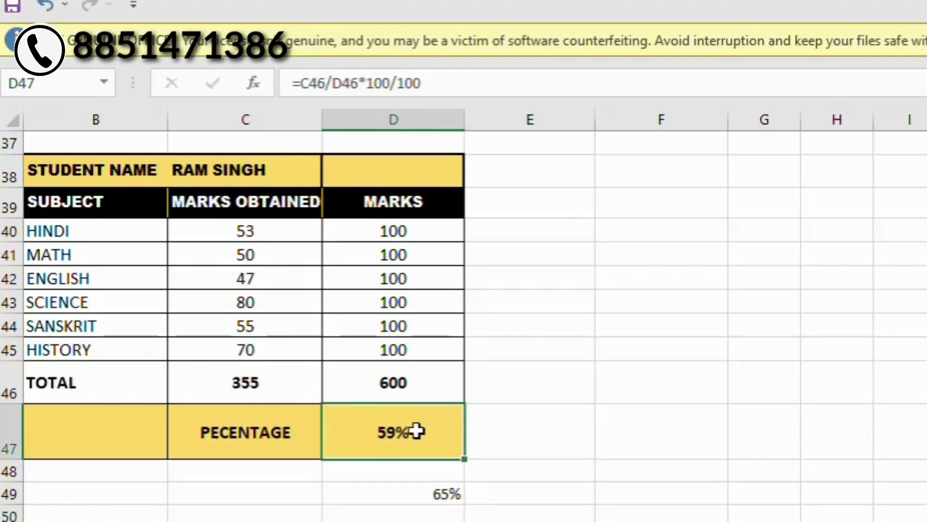
{"action": "left_click", "coordinate": [244, 276]}
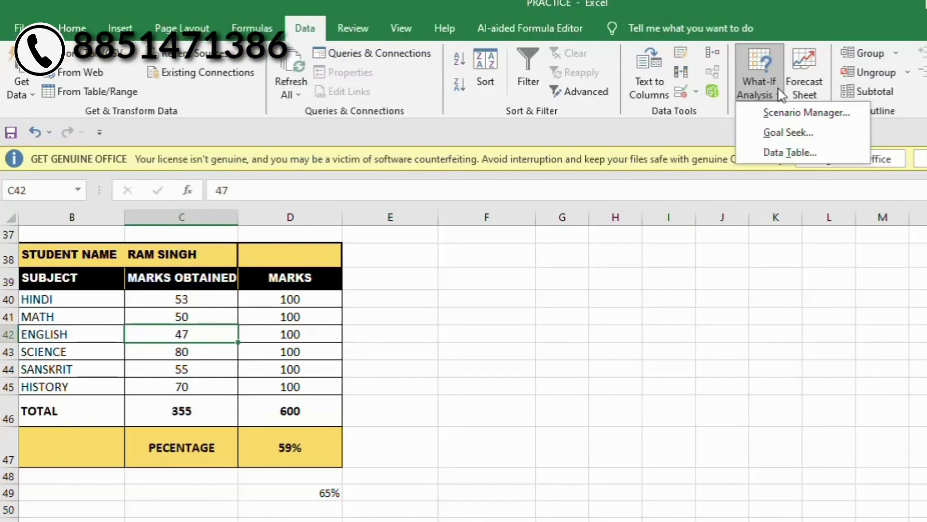
- Use Goal Seek to set percentage D47 to 65% by changing English marks in C42
{"action": "left_click", "coordinate": [775, 134]}
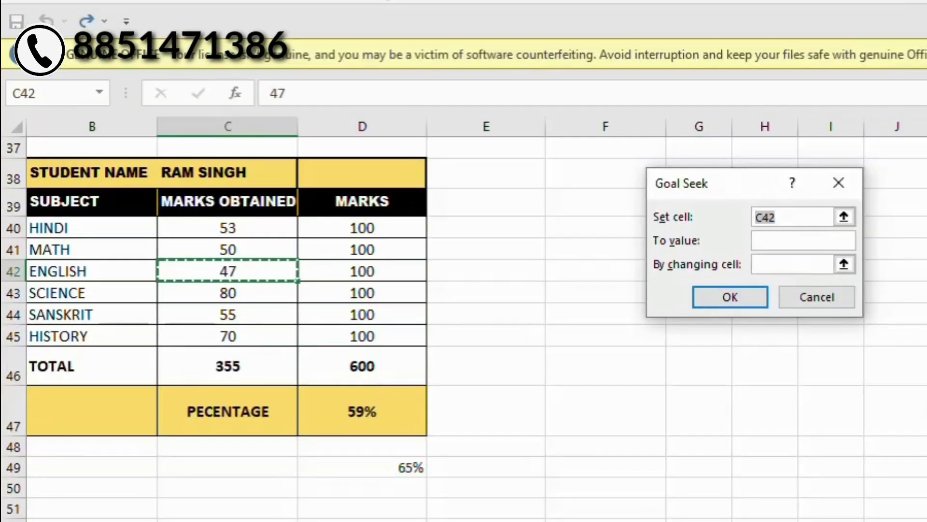
{"action": "left_click", "coordinate": [364, 413]}
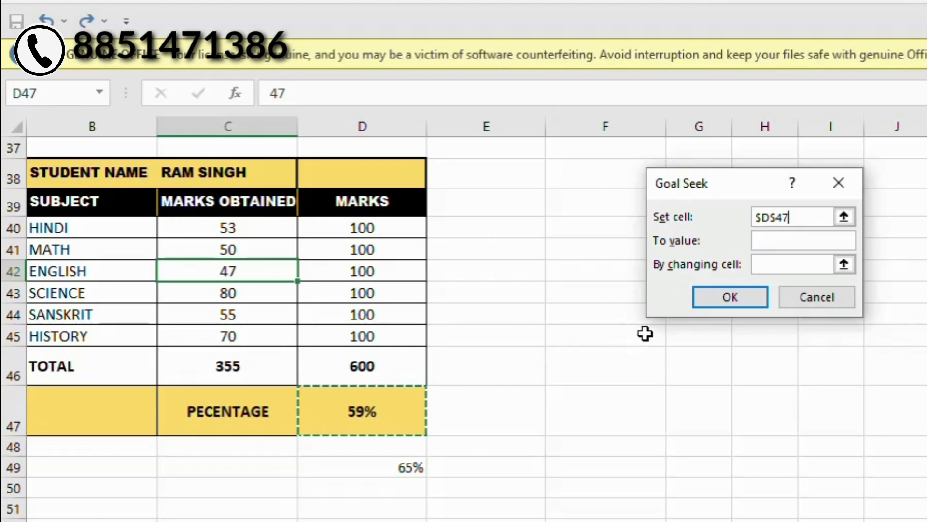
{"action": "left_click", "coordinate": [768, 240]}
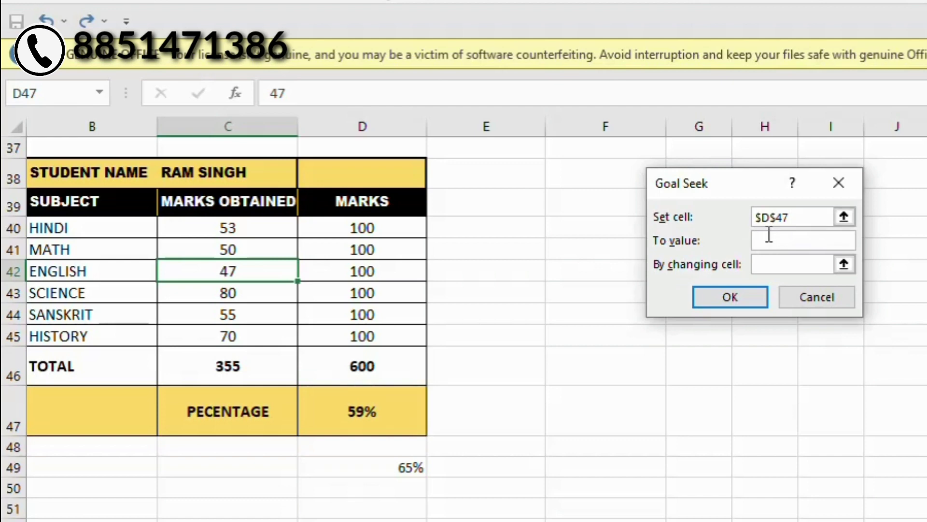
{"action": "type", "text": "65%"}
{"action": "left_click", "coordinate": [207, 272]}
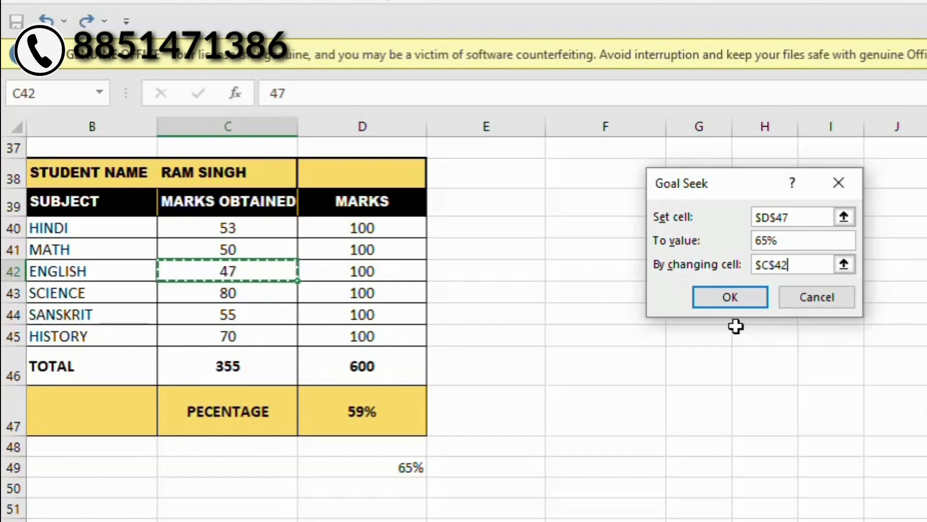
{"action": "left_click", "coordinate": [723, 294]}
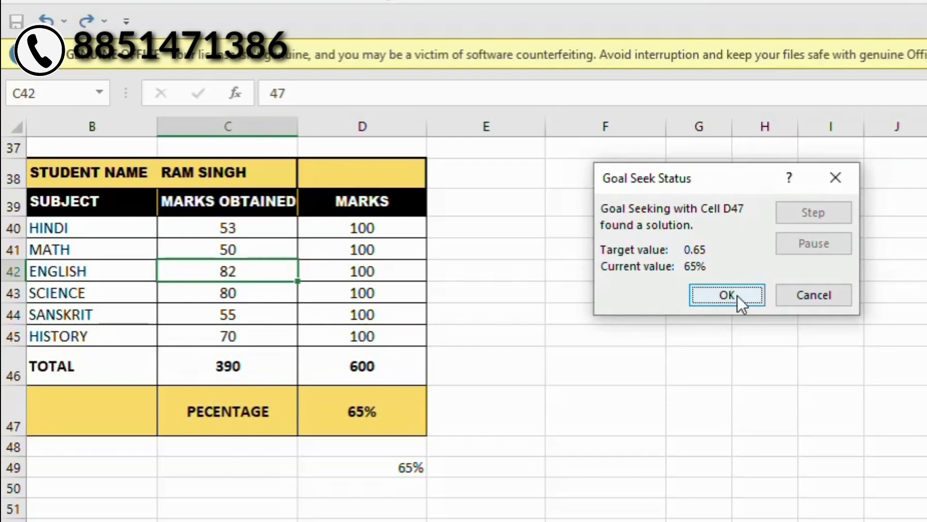
- Accept the result, verify total 390 and 65% in D47, and delete the 65% from D49
{"action": "left_click", "coordinate": [737, 296]}
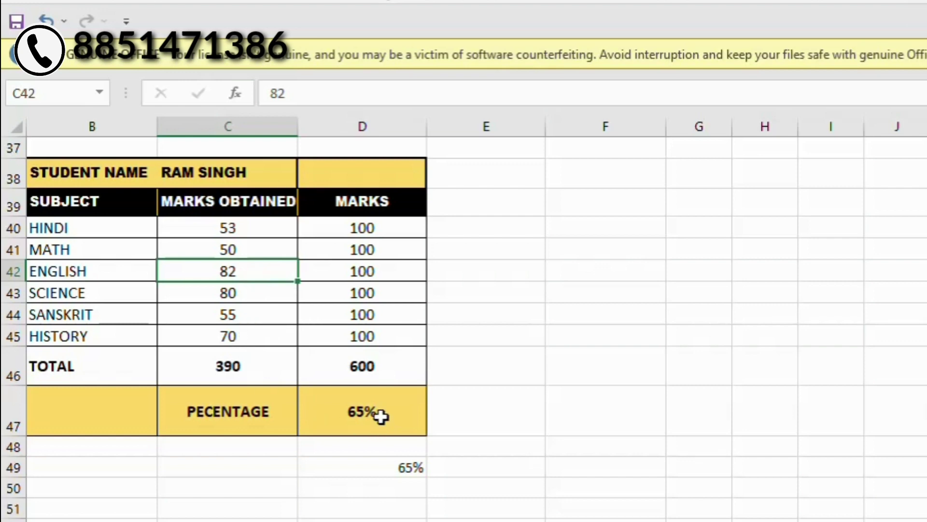
{"action": "left_click", "coordinate": [227, 370]}
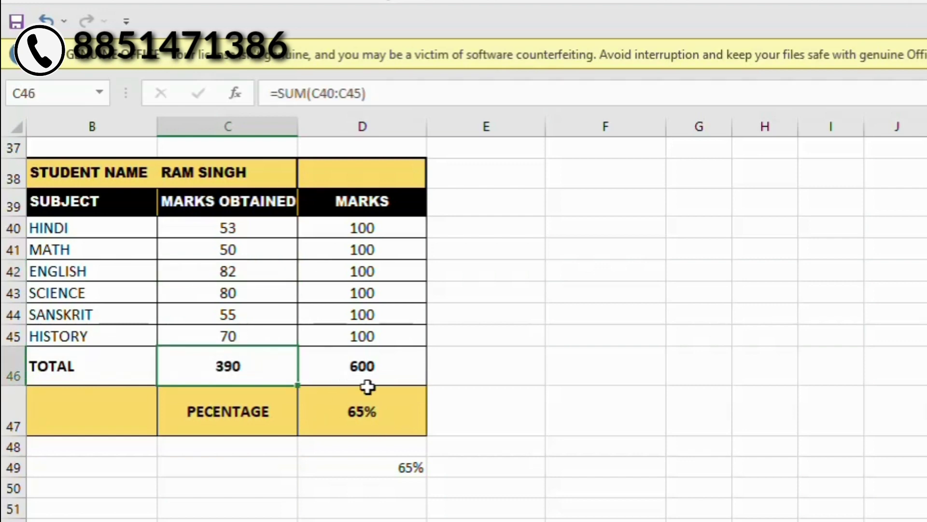
{"action": "left_click", "coordinate": [370, 413]}
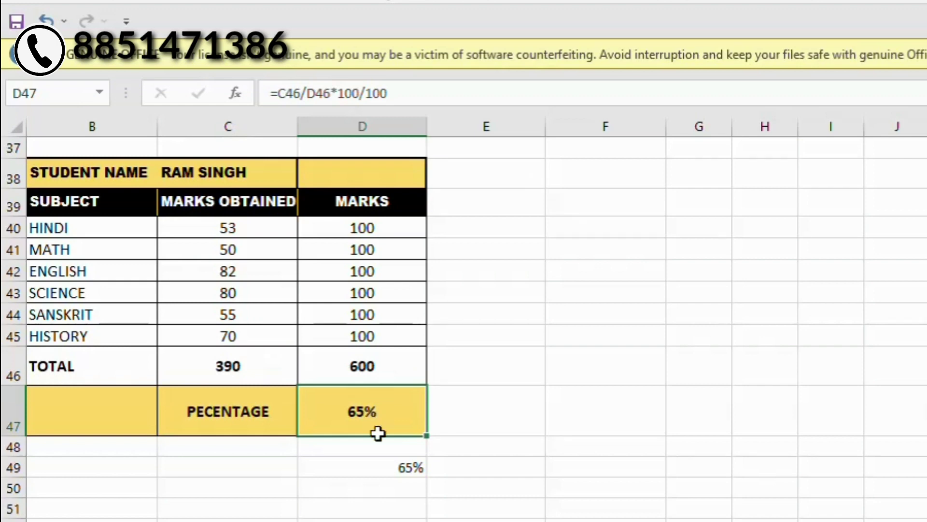
{"action": "left_click", "coordinate": [376, 470]}
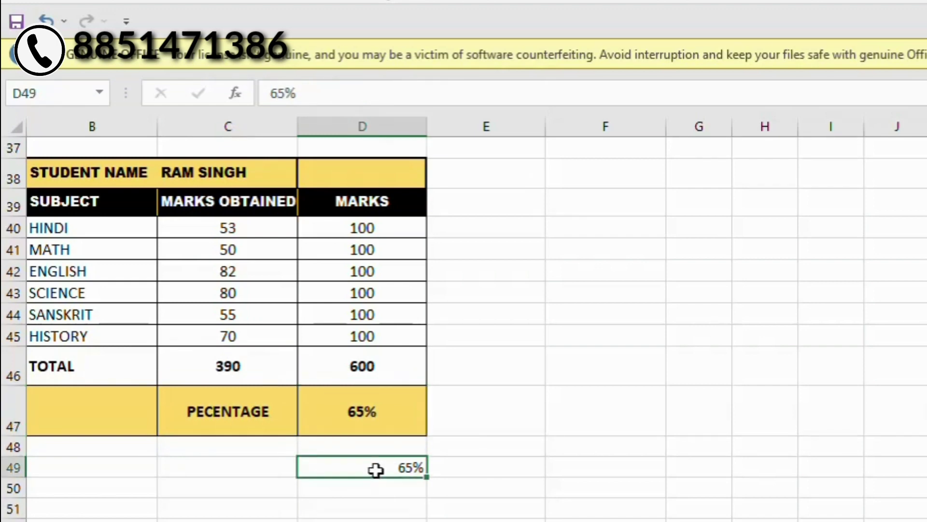
{"action": "key", "text": "Delete"}
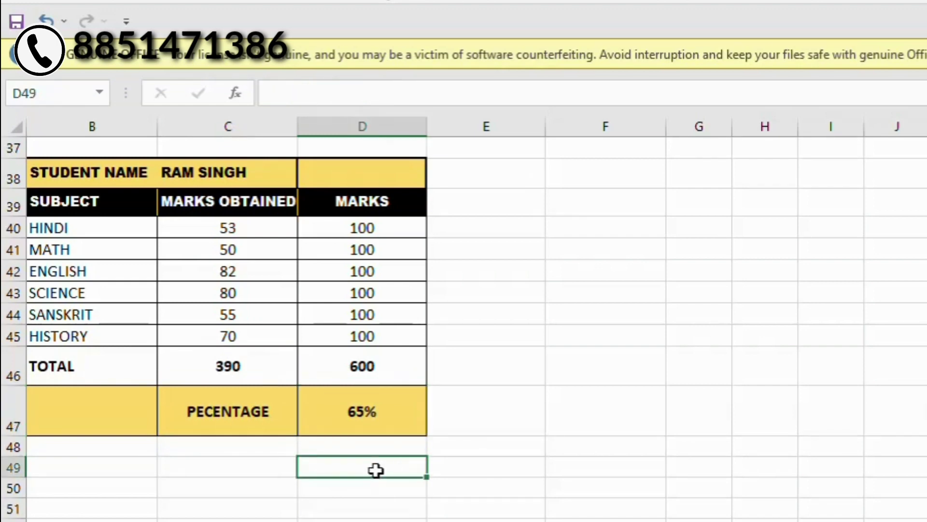
{"action": "left_click", "coordinate": [376, 422]}
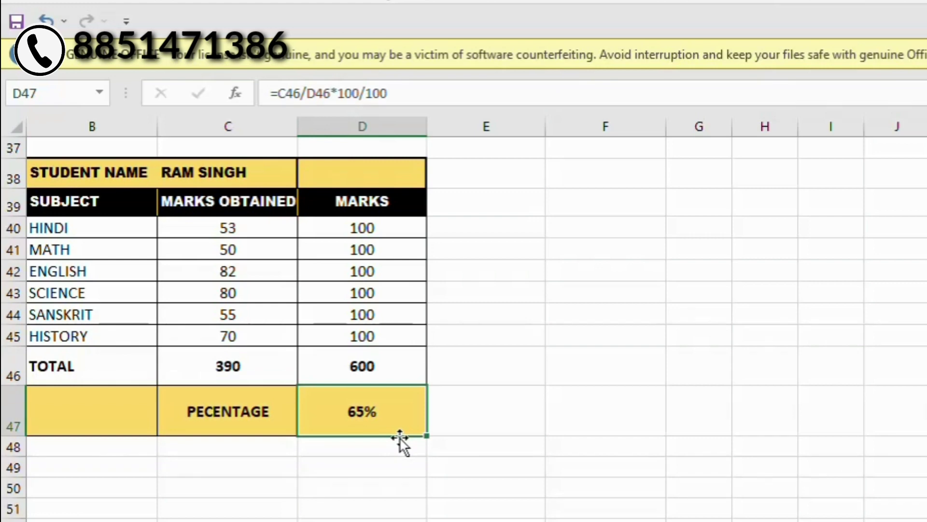
- Scroll to the Trading Profit & Loss Account and review its gross profit, net profit and total formulas
{"action": "scroll", "coordinate": [403, 437], "scroll_direction": "down", "scroll_amount": 7}
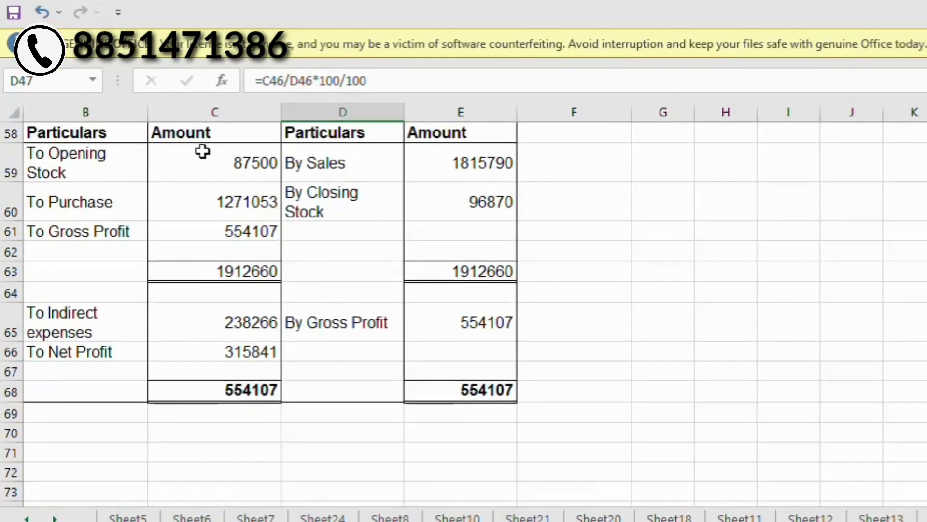
{"action": "left_click_drag", "start_coordinate": [201, 151], "coordinate": [221, 234]}
{"action": "left_click_drag", "start_coordinate": [481, 154], "coordinate": [483, 230]}
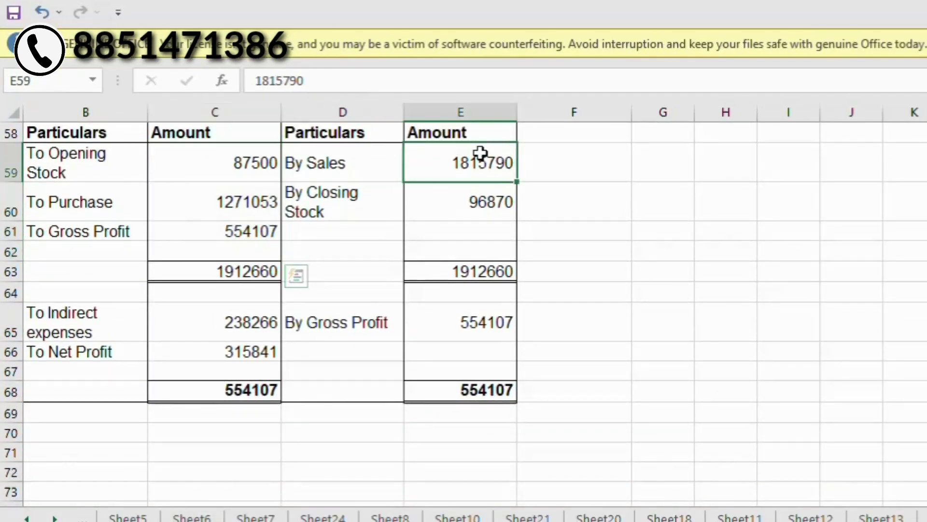
{"action": "left_click", "coordinate": [225, 230]}
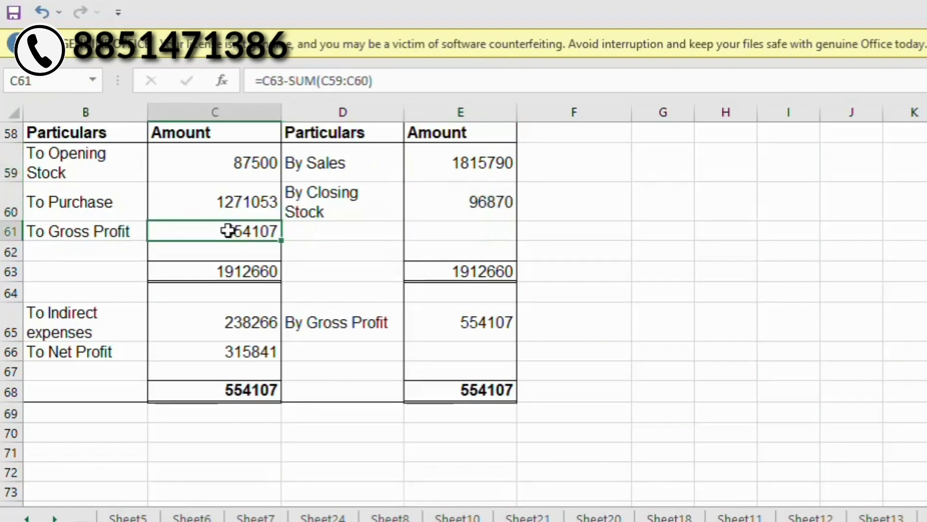
{"action": "left_click", "coordinate": [480, 325]}
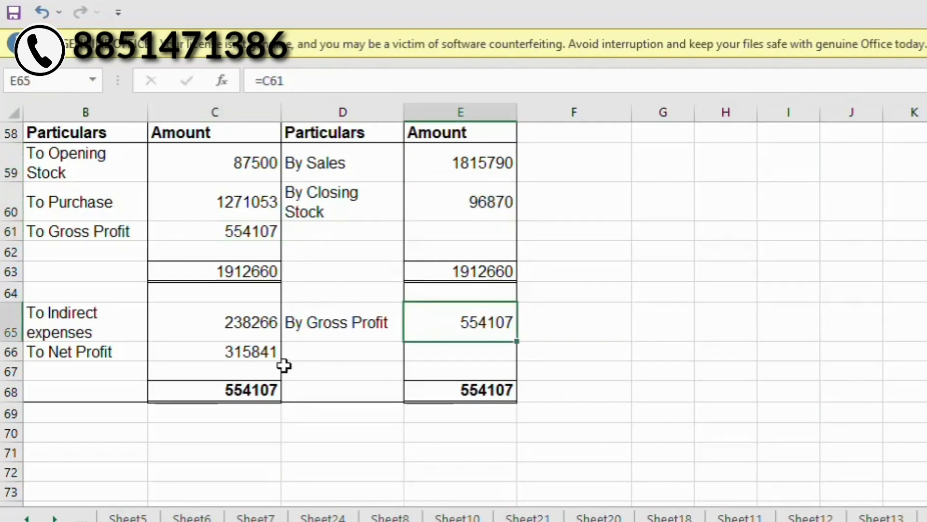
{"action": "left_click", "coordinate": [247, 325]}
{"action": "left_click", "coordinate": [246, 356]}
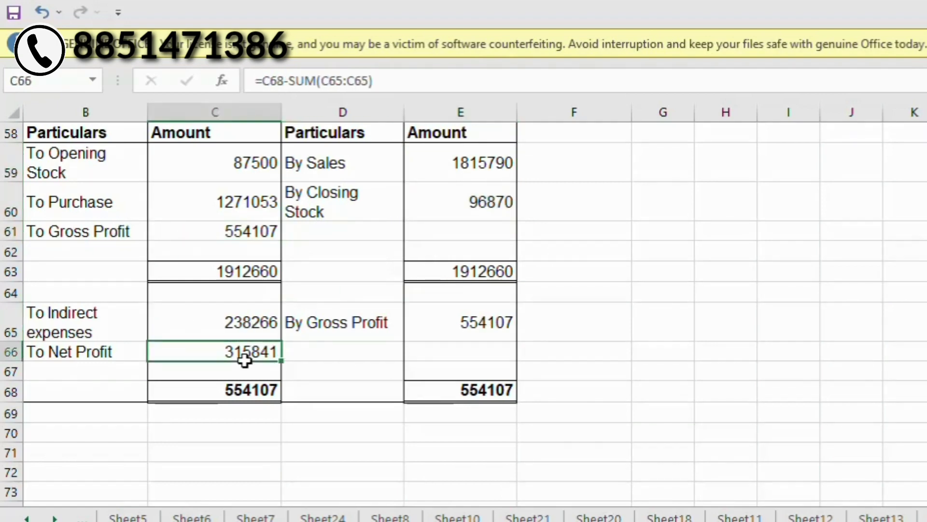
{"action": "left_click", "coordinate": [257, 391]}
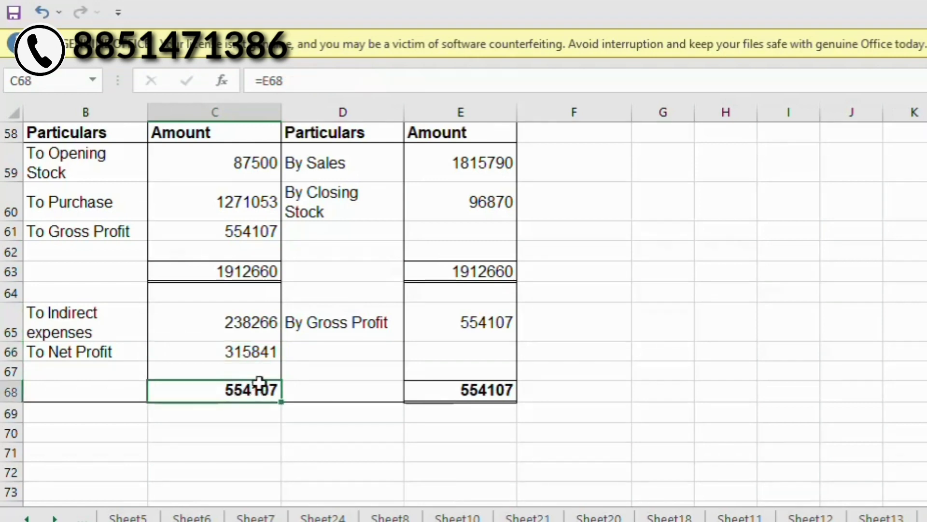
{"action": "left_click", "coordinate": [244, 356]}
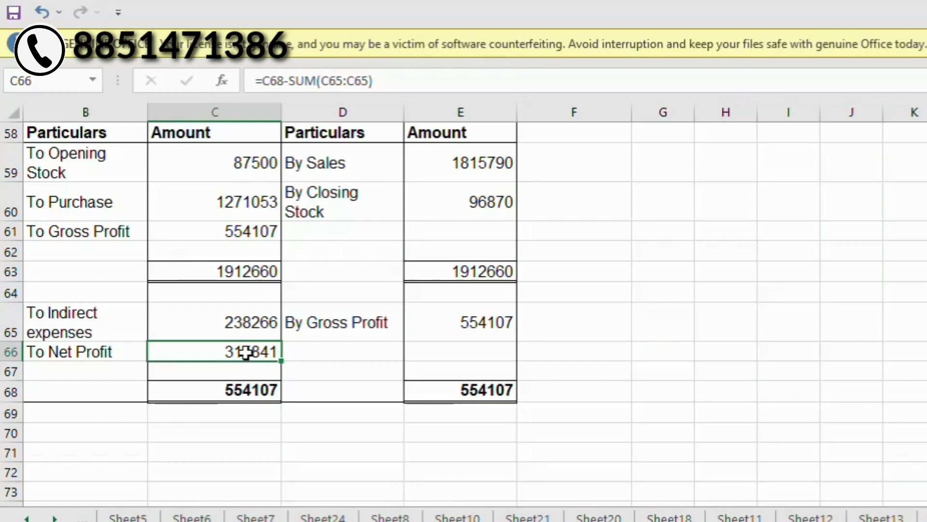
- Enter the target figure 350000 in empty cell C71
{"action": "left_click", "coordinate": [234, 450]}
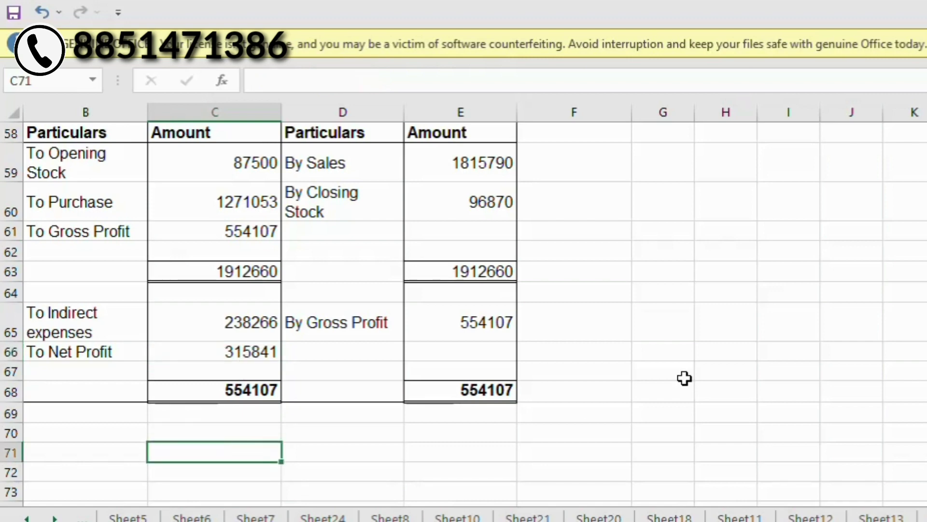
{"action": "type", "text": "3"}
{"action": "key", "text": "Return"}
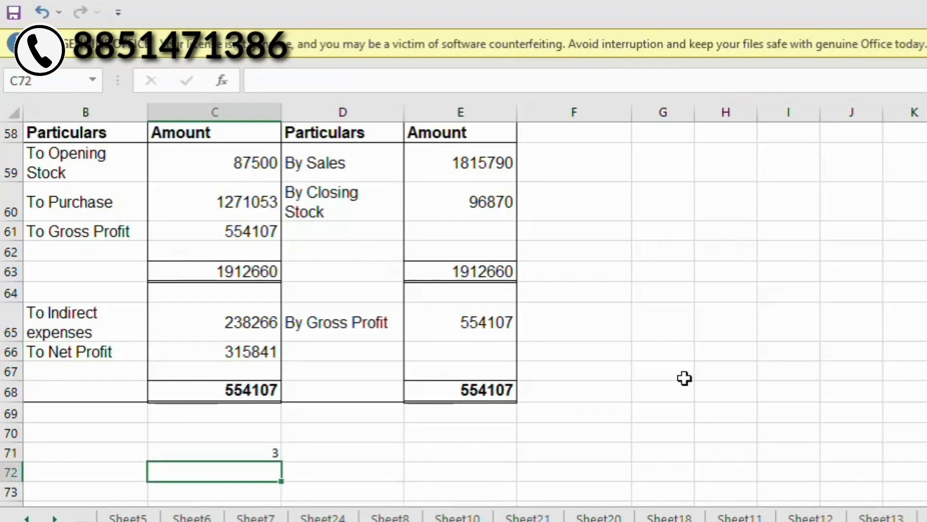
{"action": "key", "text": "Up"}
{"action": "key", "text": "F2"}
{"action": "type", "text": "5"}
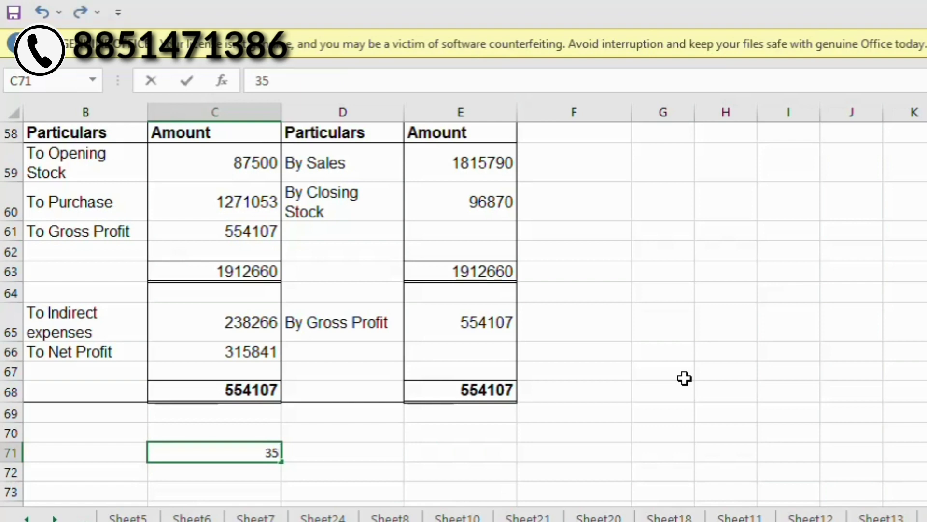
{"action": "type", "text": "000"}
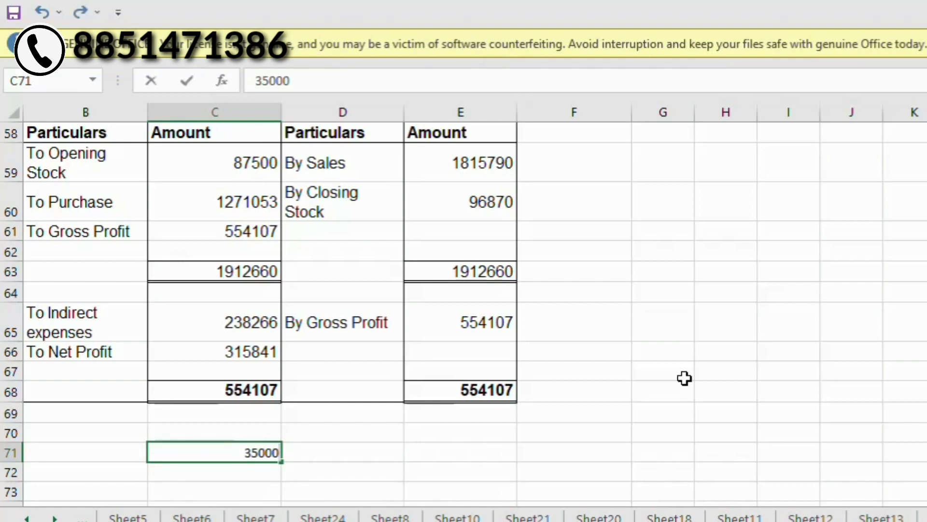
{"action": "type", "text": "0"}
{"action": "key", "text": "Return"}
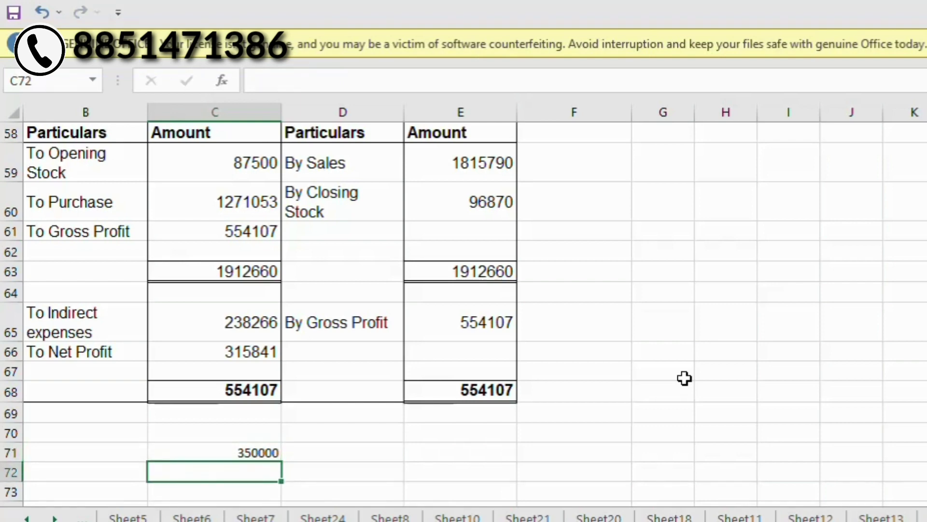
{"action": "left_click", "coordinate": [240, 452]}
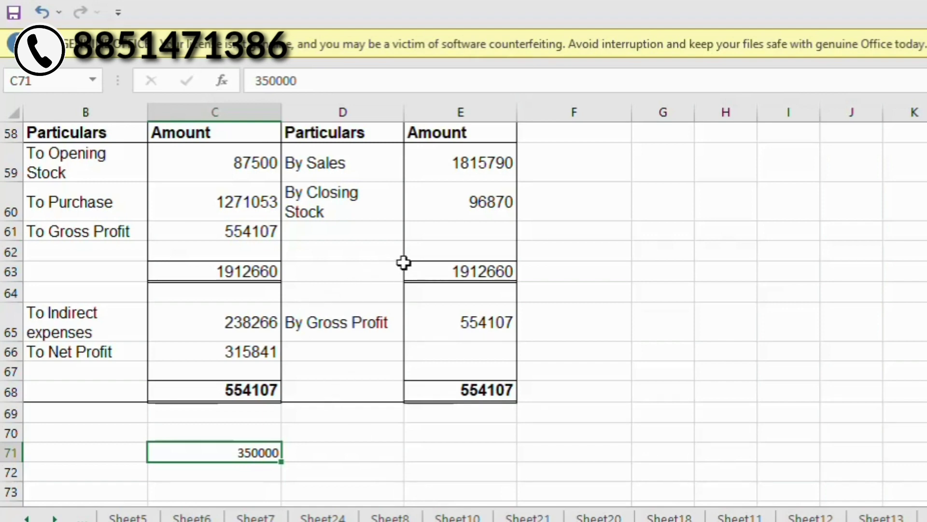
- Recheck the C63, E63, C66, C61 and E65 formulas, then select the By Sales amount E59
{"action": "left_click", "coordinate": [462, 163]}
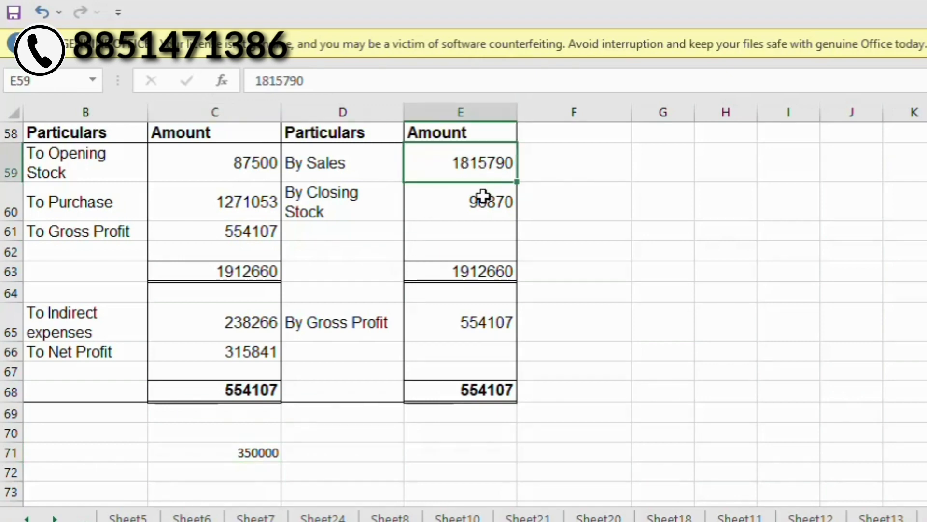
{"action": "scroll", "coordinate": [483, 197], "scroll_direction": "up", "scroll_amount": 1}
{"action": "scroll", "coordinate": [500, 227], "scroll_direction": "down", "scroll_amount": 1}
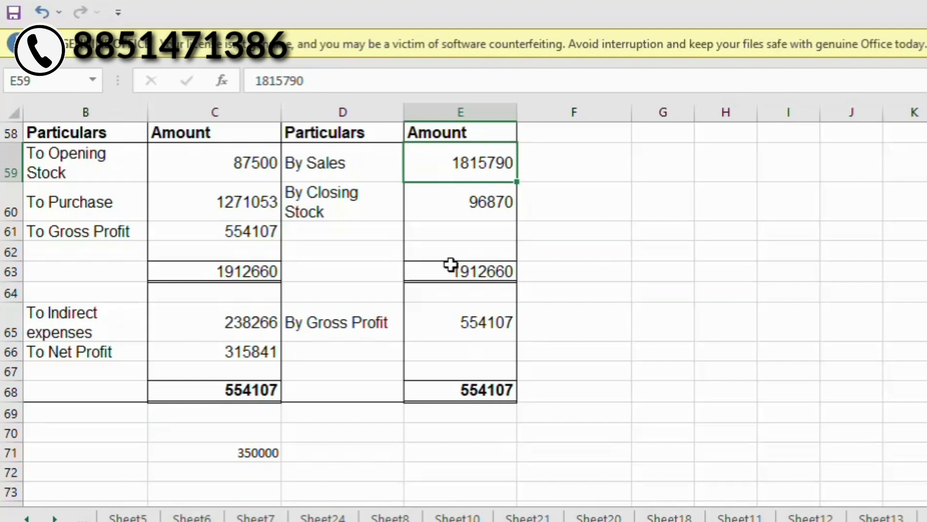
{"action": "left_click", "coordinate": [238, 268]}
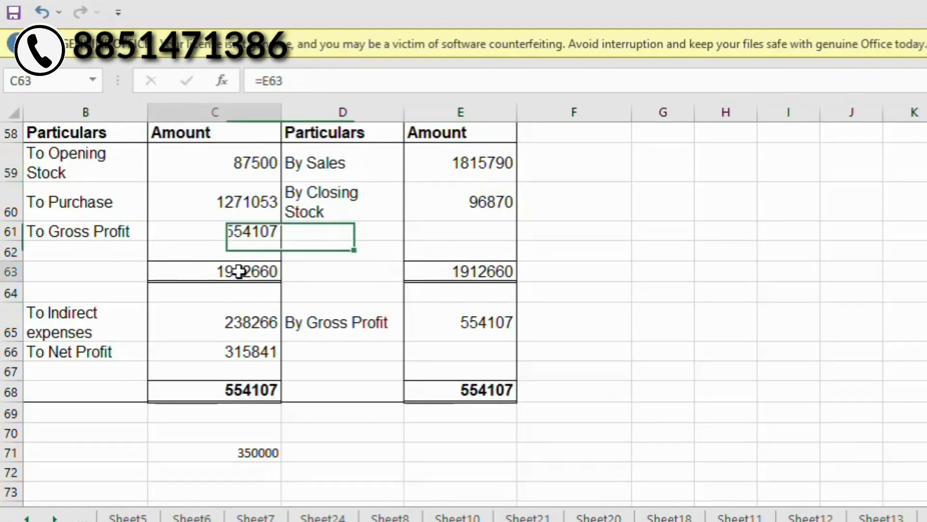
{"action": "left_click", "coordinate": [472, 273]}
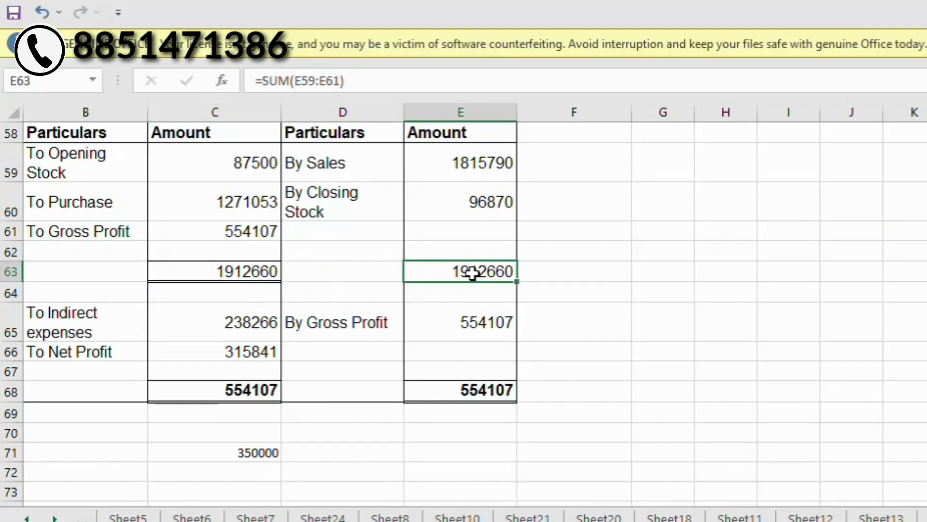
{"action": "double_click", "coordinate": [240, 354]}
{"action": "key", "text": "Escape"}
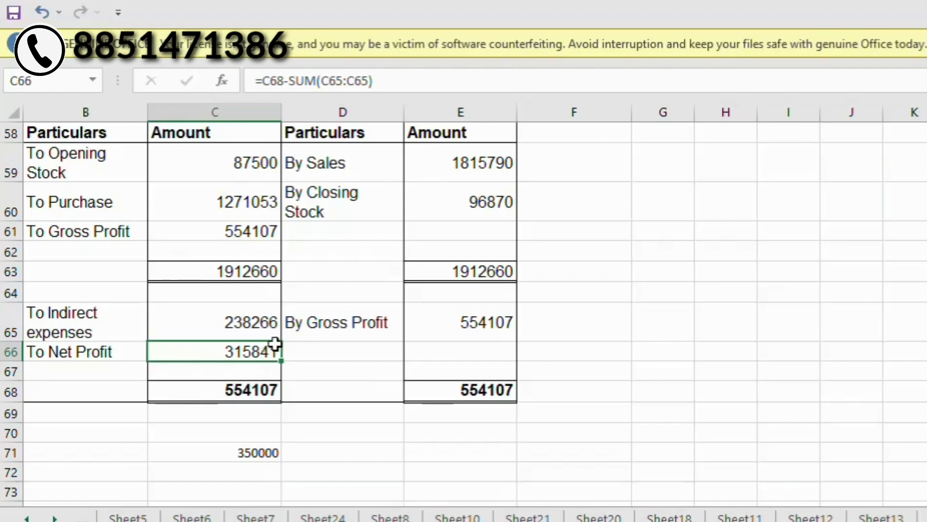
{"action": "left_click", "coordinate": [237, 229]}
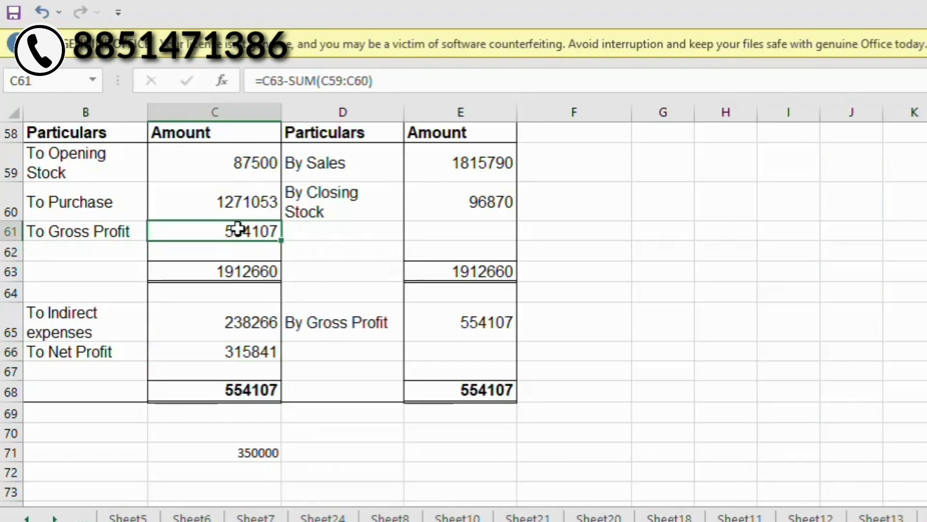
{"action": "left_click", "coordinate": [476, 314]}
{"action": "double_click", "coordinate": [481, 318]}
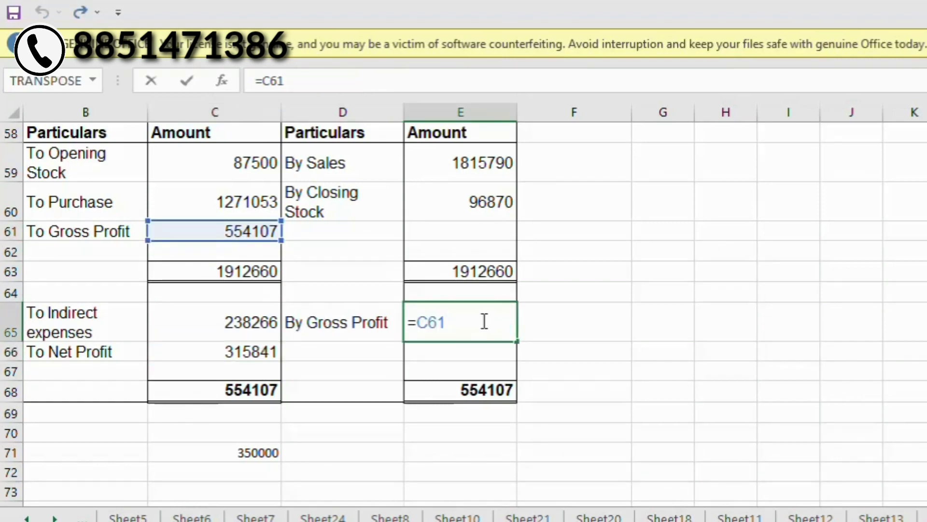
{"action": "key", "text": "ctrl+Return"}
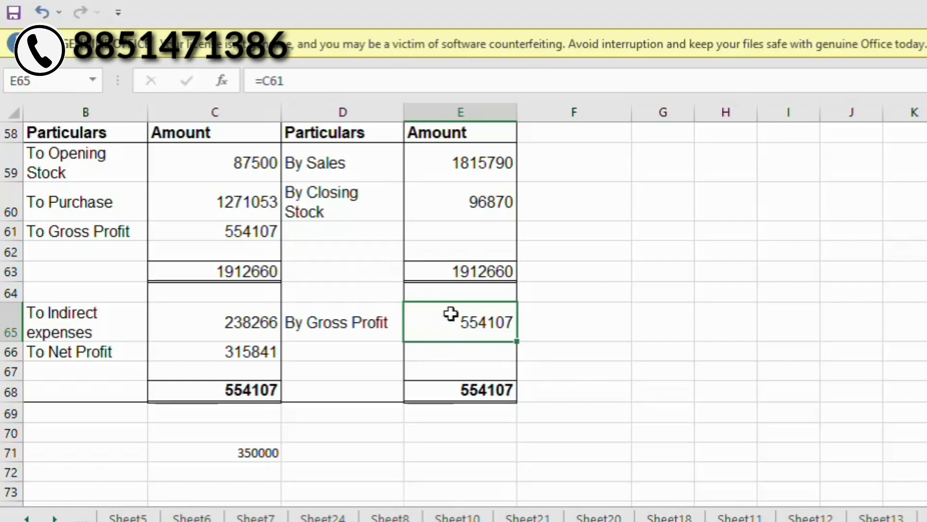
{"action": "left_click", "coordinate": [503, 163]}
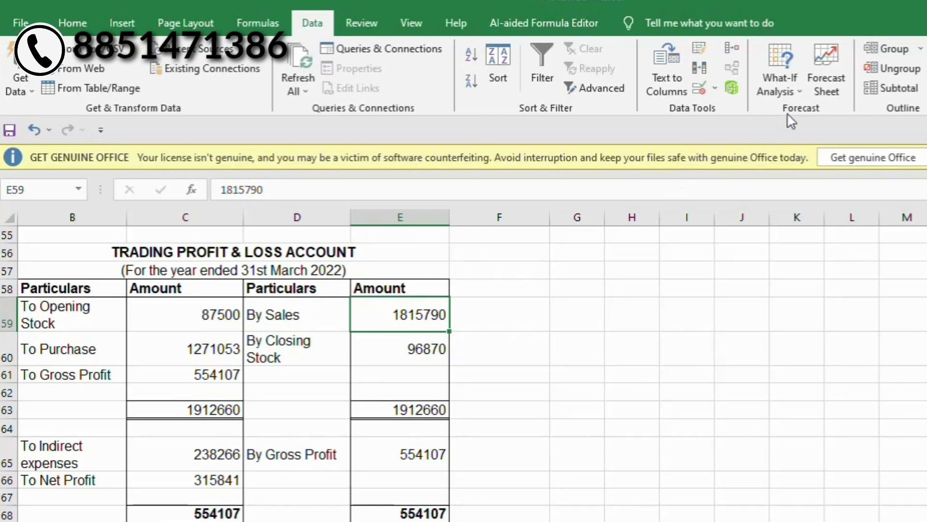
- Use Goal Seek to set net profit C66 to 350000 by changing By Sales in E59
{"action": "left_click", "coordinate": [797, 90]}
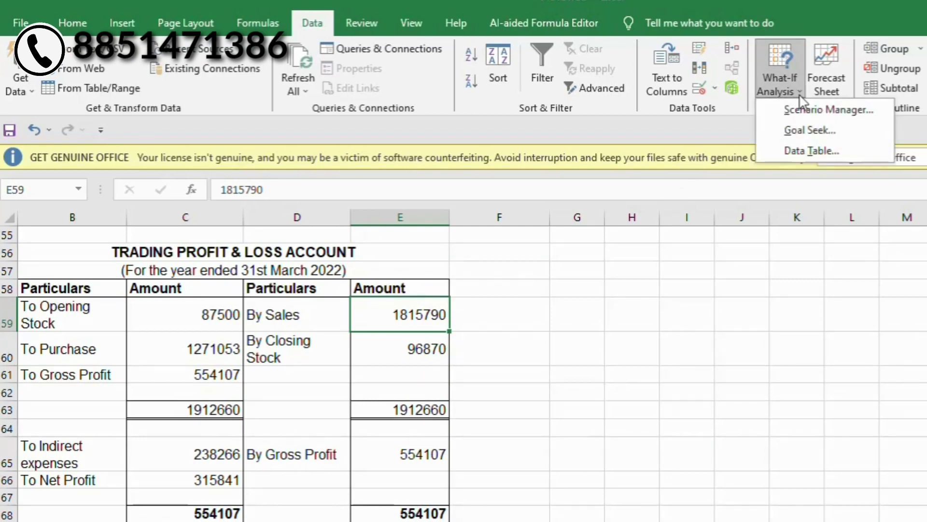
{"action": "left_click", "coordinate": [803, 129]}
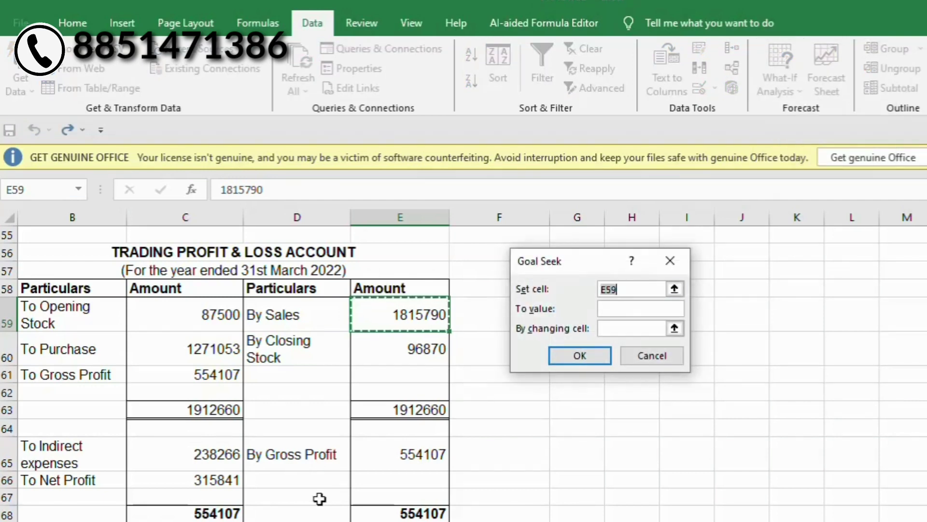
{"action": "left_click", "coordinate": [200, 478]}
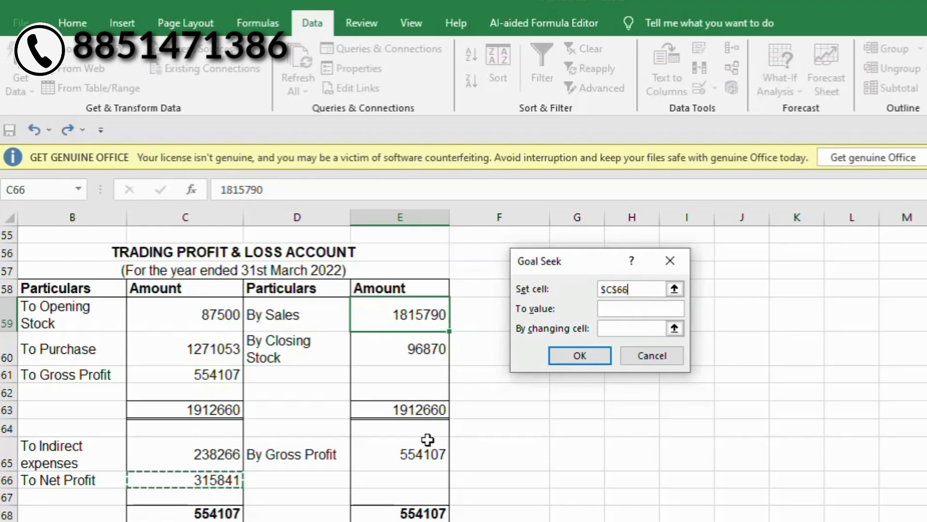
{"action": "left_click", "coordinate": [617, 310]}
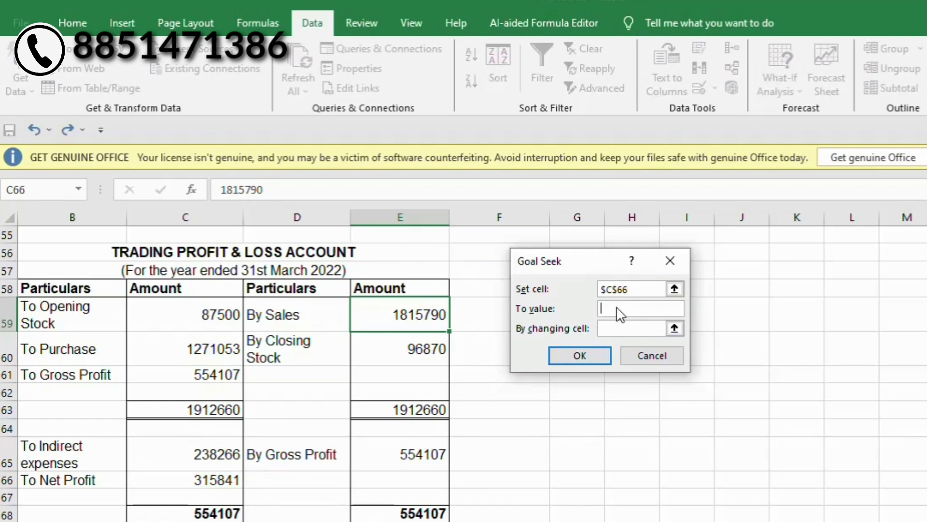
{"action": "type", "text": "35"}
{"action": "type", "text": "00"}
{"action": "type", "text": "00"}
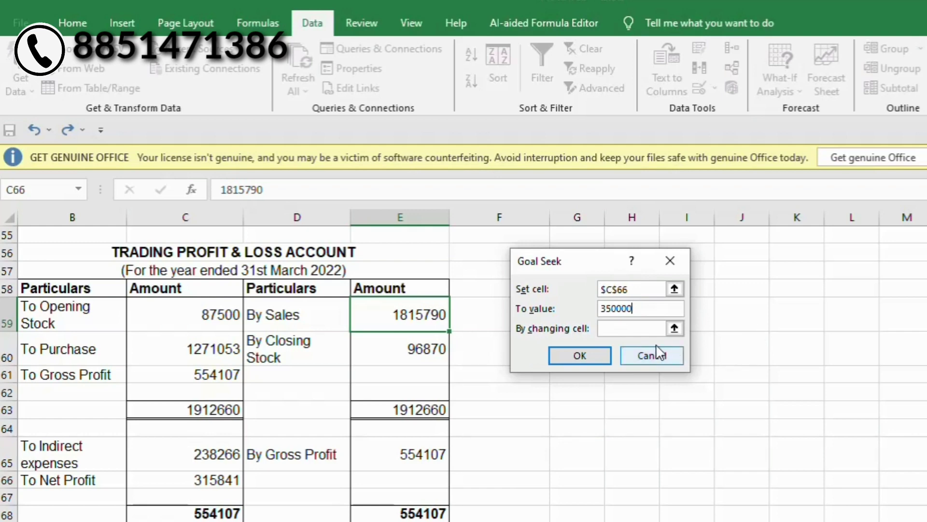
{"action": "left_click", "coordinate": [610, 330]}
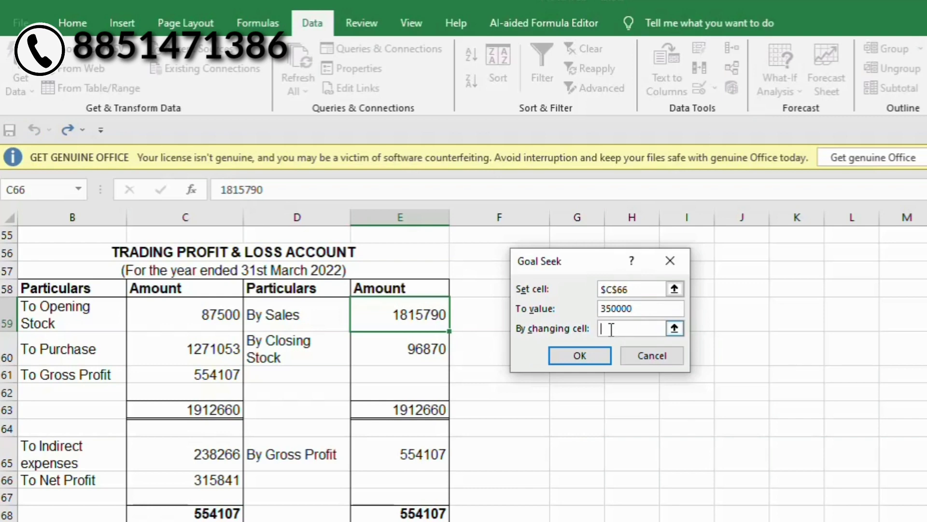
{"action": "left_click", "coordinate": [414, 315]}
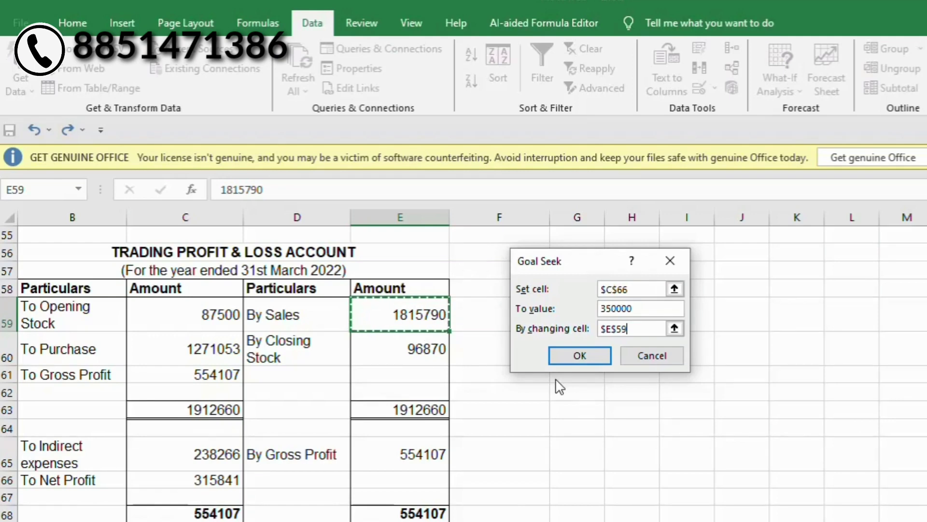
{"action": "left_click", "coordinate": [573, 360]}
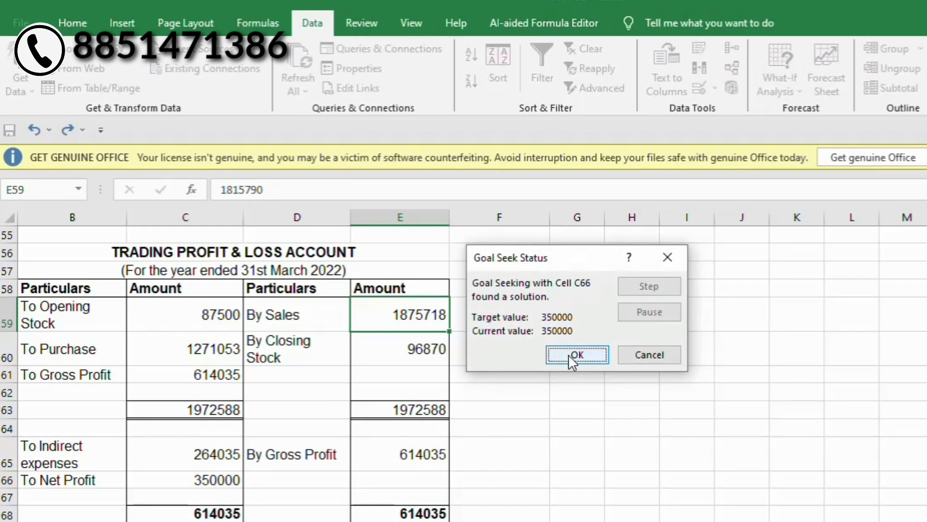
- Accept the Goal Seek solution, keeping Net Profit at 350000 and sales at 1875718
{"action": "left_click", "coordinate": [575, 356]}
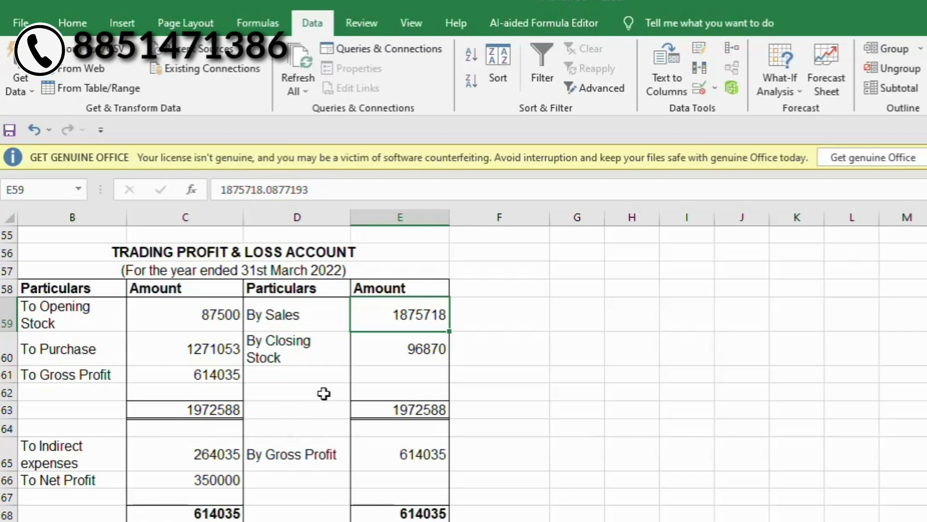
- Scroll down to the two income tables and select the first person's name heading
{"action": "scroll", "coordinate": [276, 453], "scroll_direction": "down", "scroll_amount": 2}
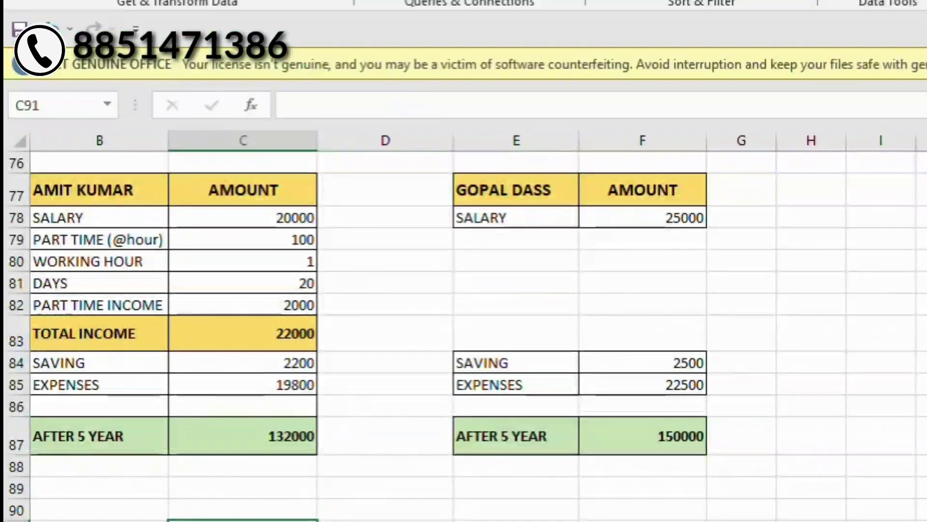
{"action": "key", "text": "Left"}
{"action": "key", "text": "Left"}
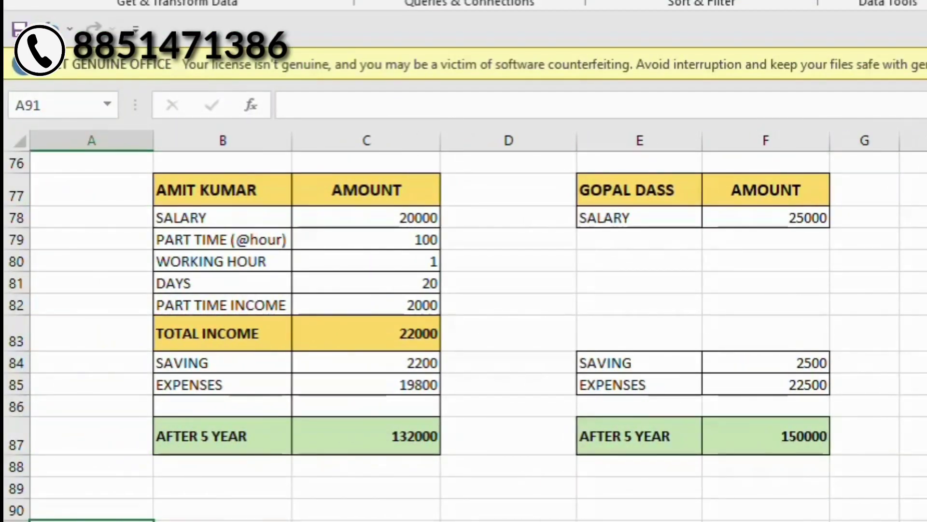
{"action": "scroll", "coordinate": [396, 507], "scroll_direction": "up", "scroll_amount": 3}
{"action": "scroll", "coordinate": [396, 507], "scroll_direction": "down", "scroll_amount": 2}
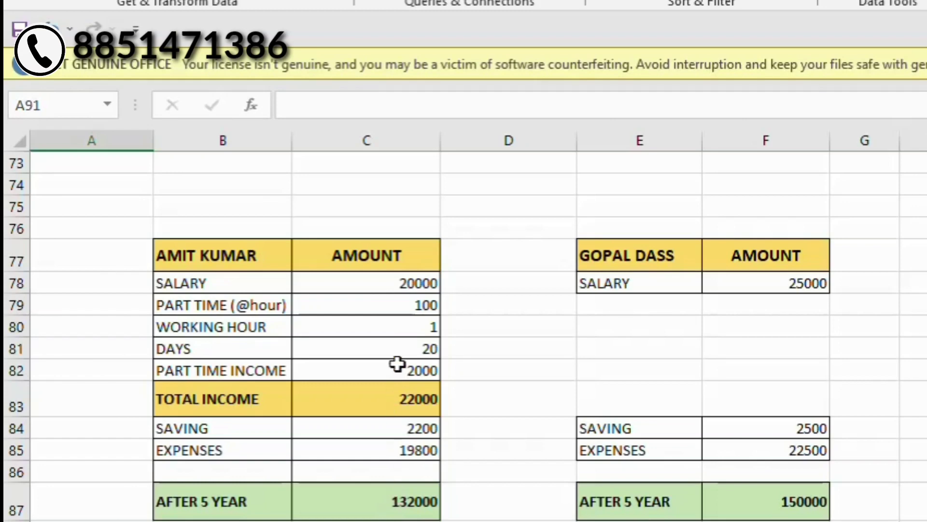
{"action": "left_click", "coordinate": [225, 256]}
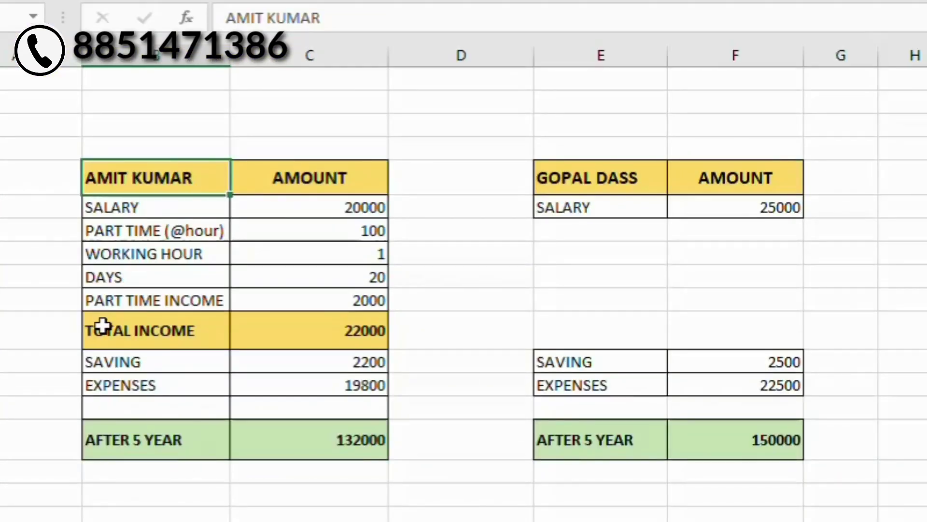
{"action": "key", "text": "Right"}
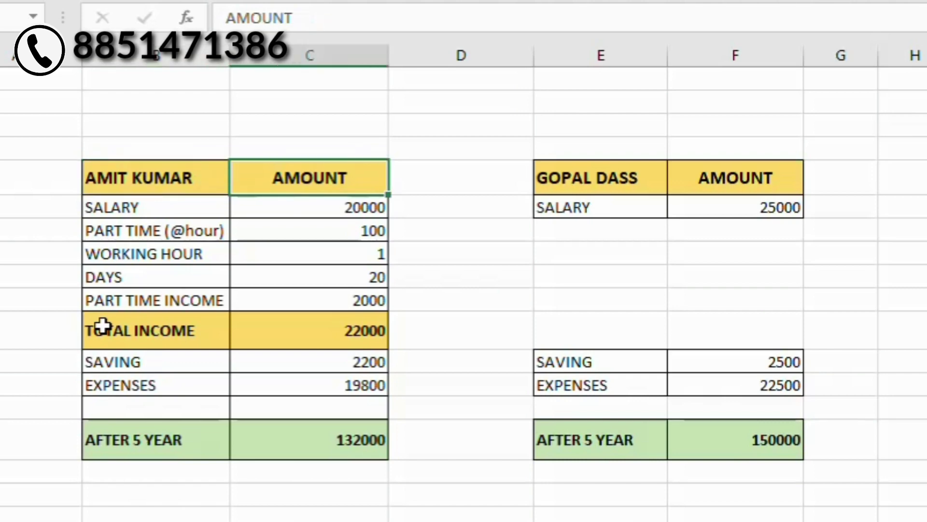
{"action": "key", "text": "Left"}
{"action": "key", "text": "Down"}
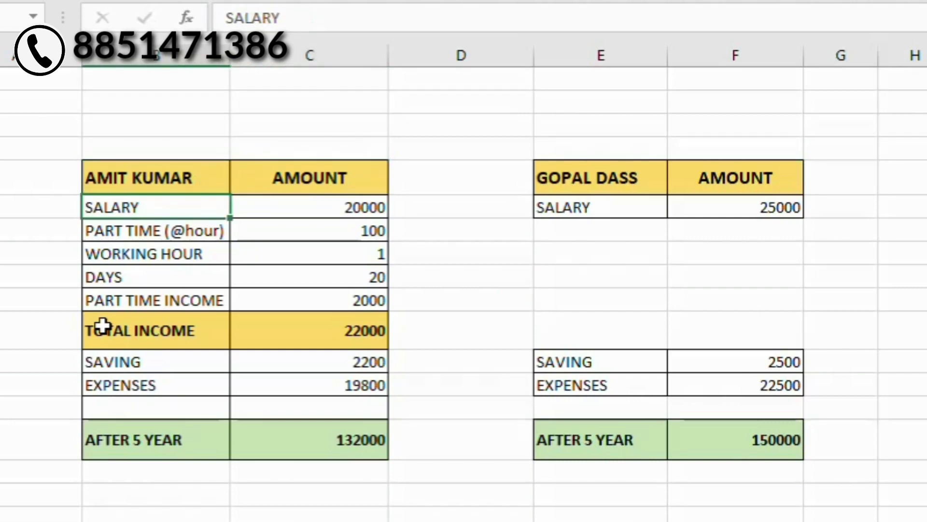
{"action": "key", "text": "Up"}
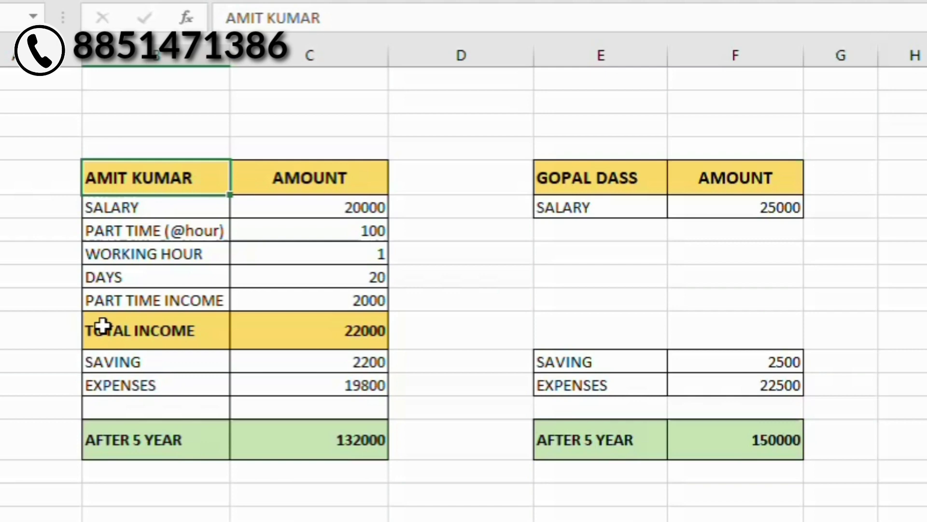
- Review the salaries 20000 and 25000, the 2500 saving and the expenses formula
{"action": "key", "text": "Up"}
{"action": "key", "text": "Down"}
{"action": "key", "text": "Down"}
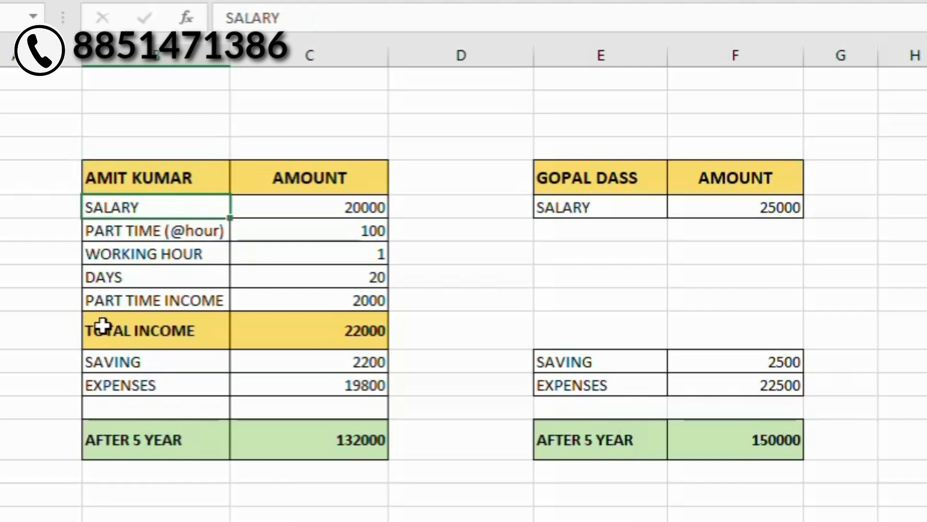
{"action": "key", "text": "Right"}
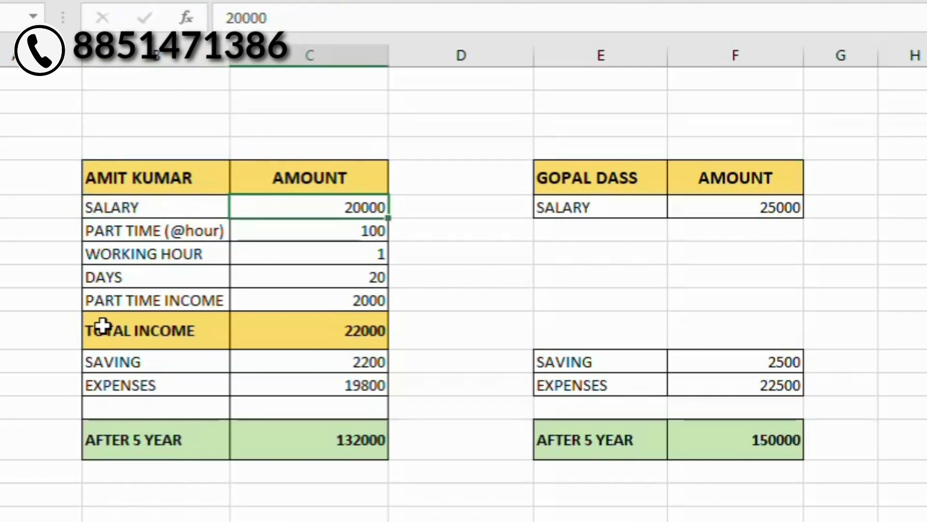
{"action": "key", "text": "Right"}
{"action": "key", "text": "Right"}
{"action": "key", "text": "Right"}
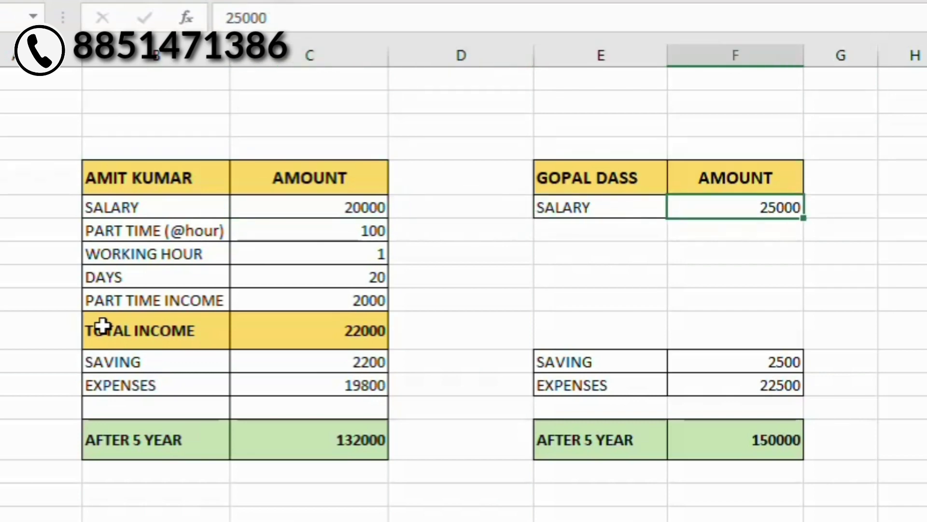
{"action": "key", "text": "Down"}
{"action": "key", "text": "Down"}
{"action": "key", "text": "Down"}
{"action": "key", "text": "Down"}
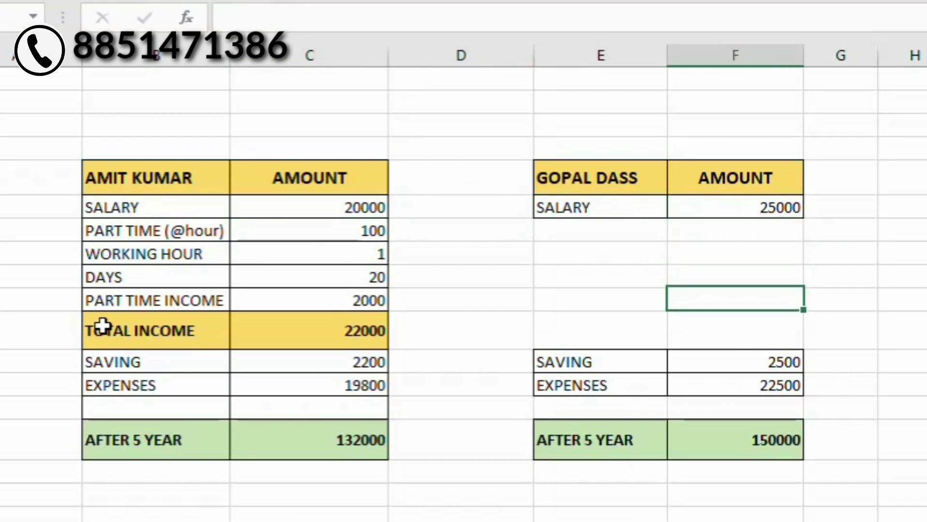
{"action": "key", "text": "Down"}
{"action": "key", "text": "Down"}
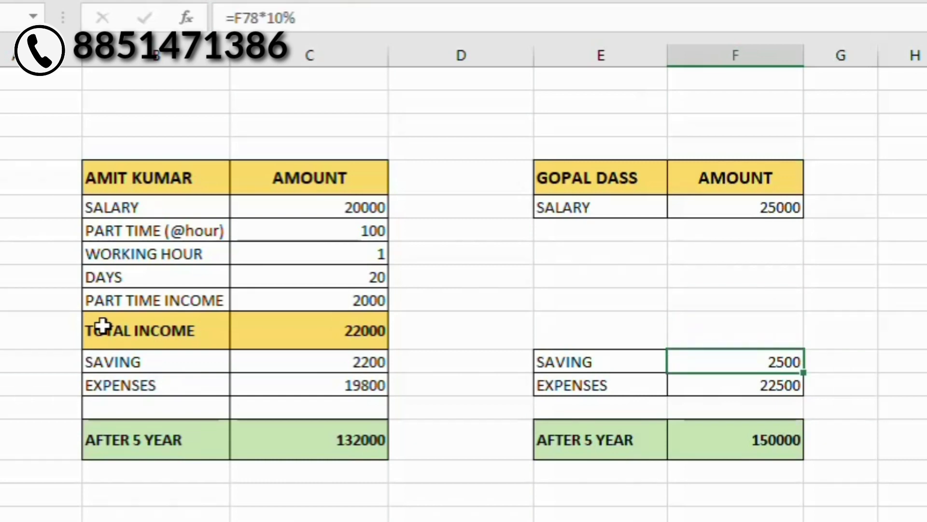
{"action": "key", "text": "Down"}
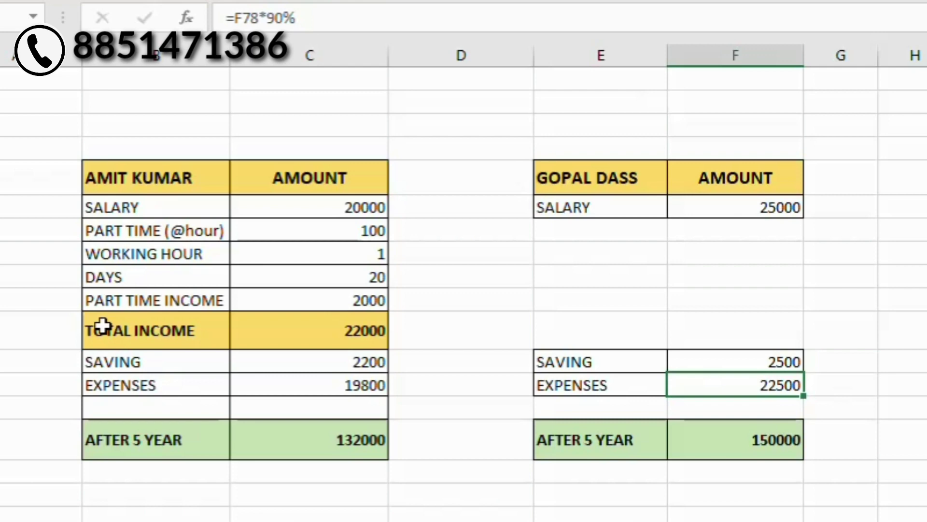
{"action": "key", "text": "Down"}
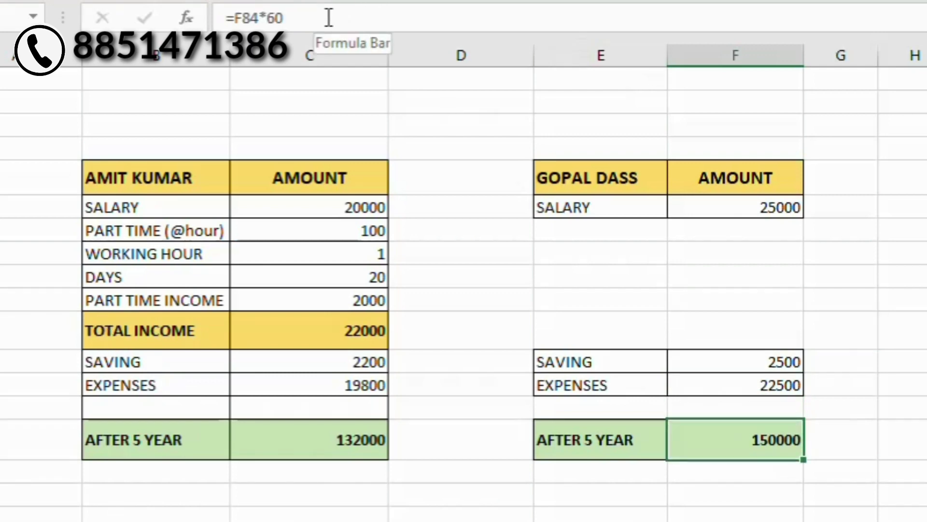
- Check the AFTER 5 YEAR formula, then the salary 20000, rate 100, working hour 1 and days 20
{"action": "key", "text": "F2"}
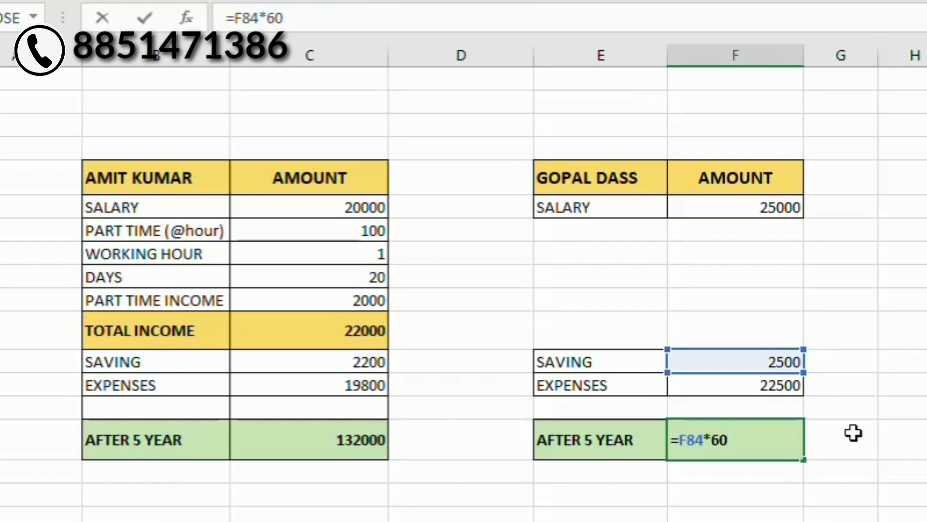
{"action": "key", "text": "Return"}
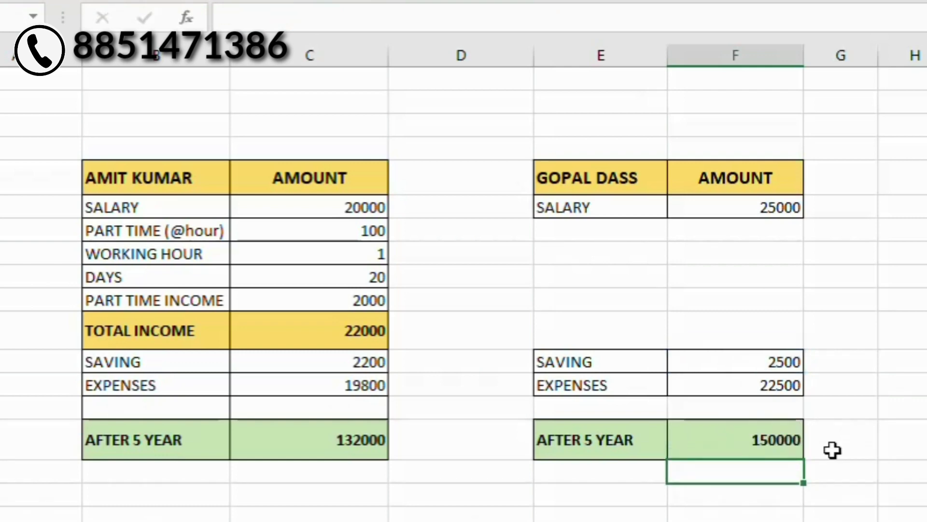
{"action": "left_click", "coordinate": [756, 448]}
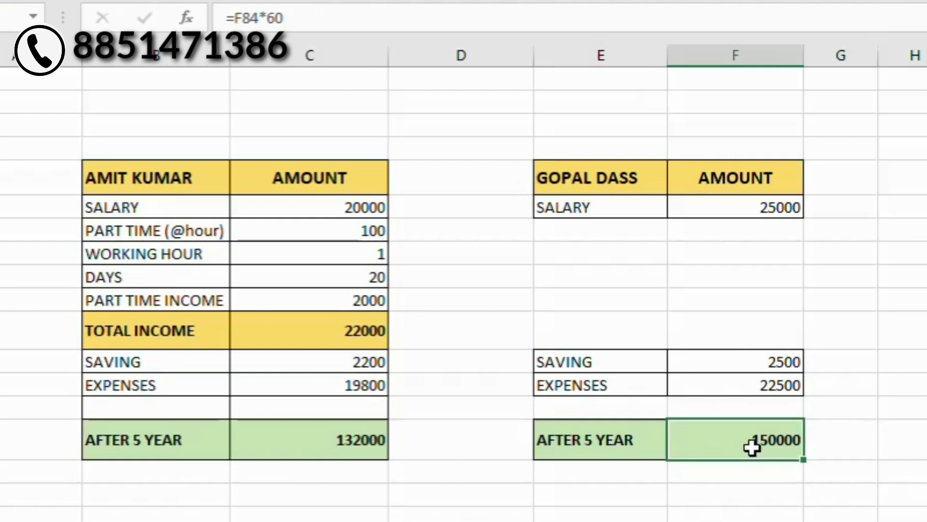
{"action": "left_click", "coordinate": [349, 209]}
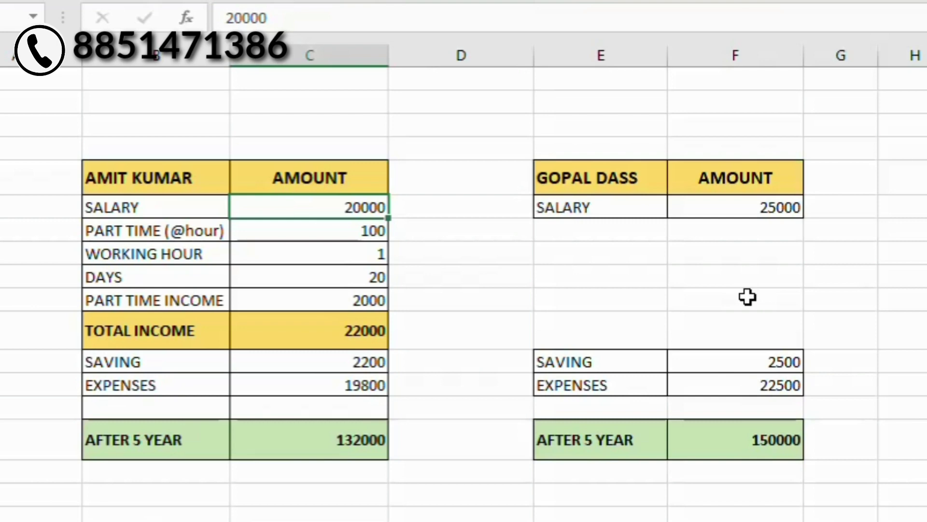
{"action": "key", "text": "Down"}
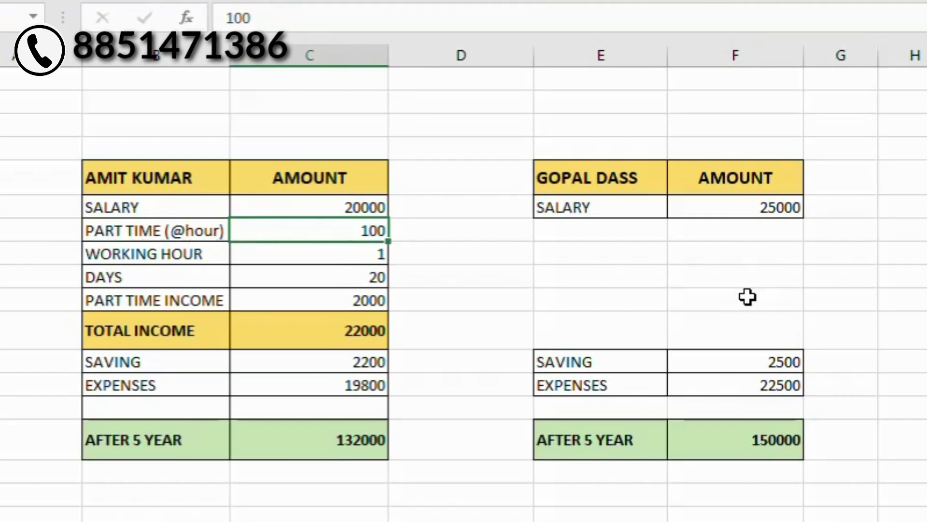
{"action": "key", "text": "Down"}
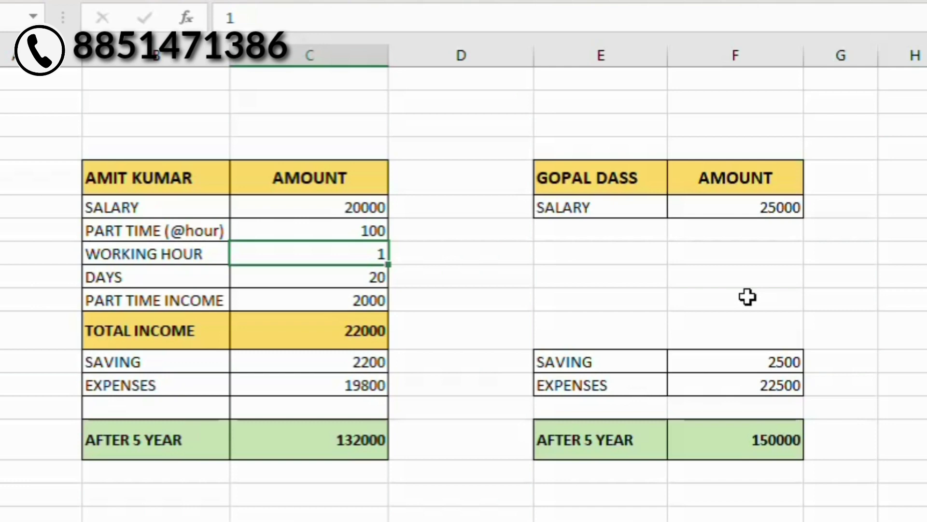
{"action": "key", "text": "Down"}
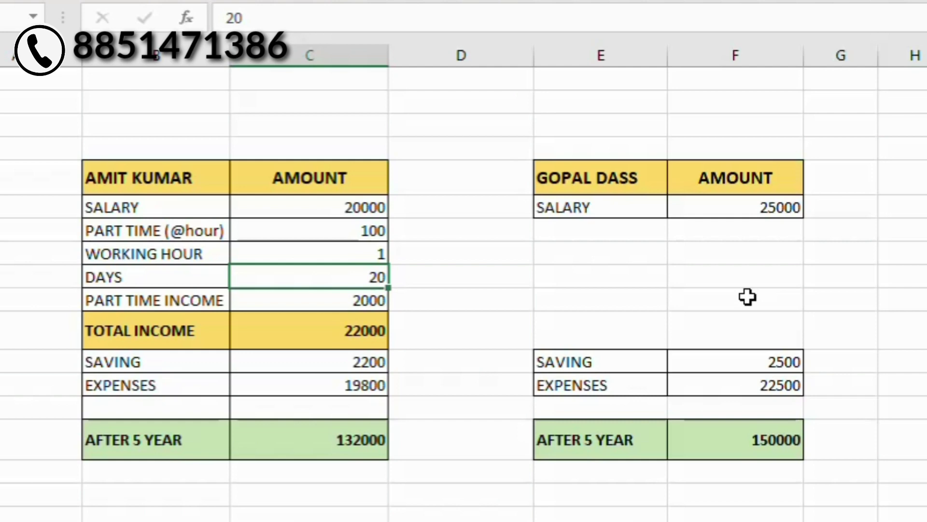
- Inspect and recommit the PART TIME INCOME and TOTAL INCOME formulas
{"action": "key", "text": "Down"}
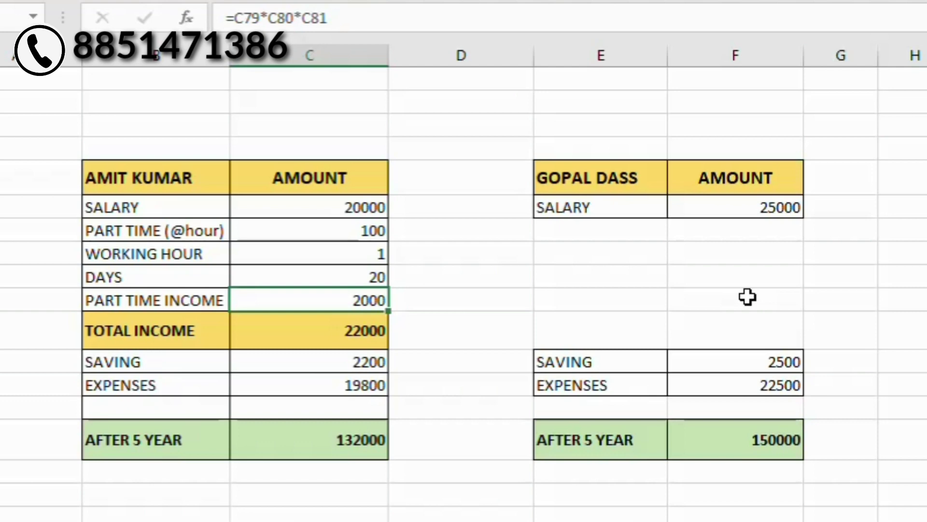
{"action": "key", "text": "F2"}
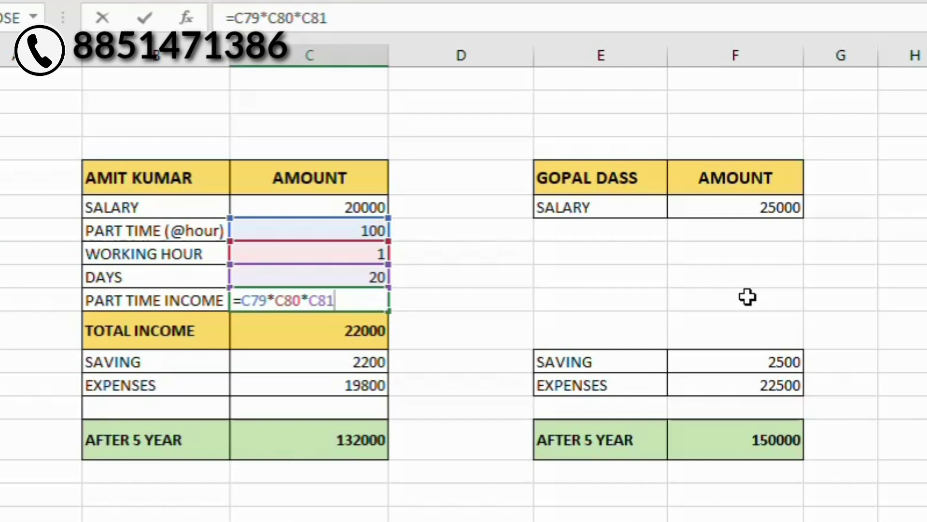
{"action": "key", "text": "Return"}
{"action": "key", "text": "Up"}
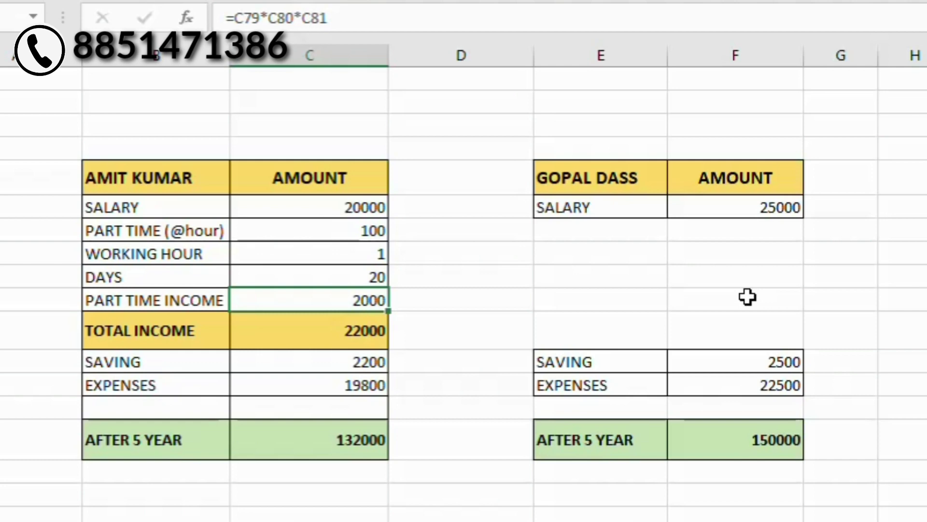
{"action": "key", "text": "Down"}
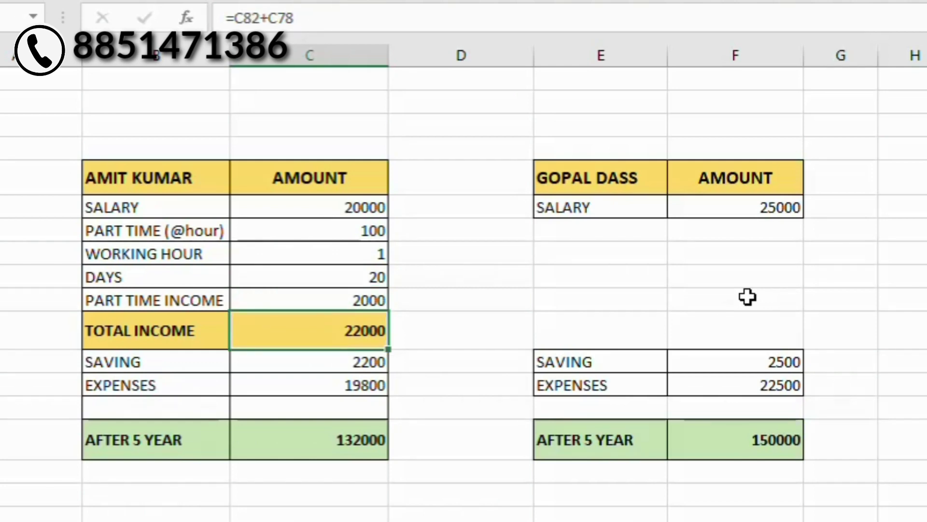
{"action": "key", "text": "F2"}
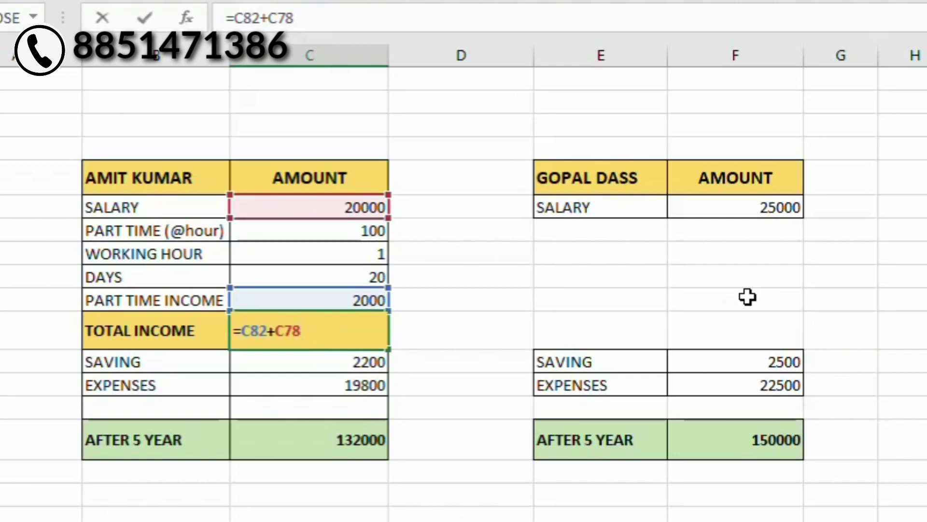
{"action": "key", "text": "Return"}
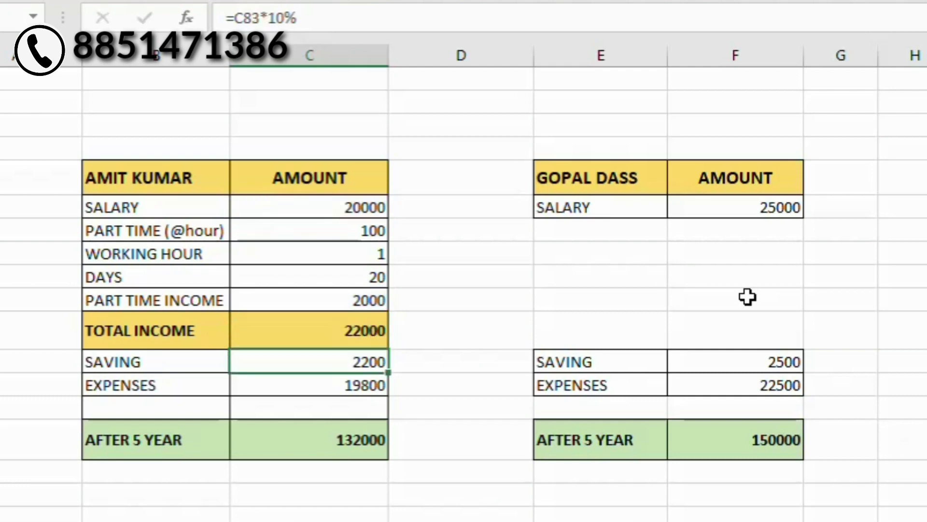
{"action": "key", "text": "Up"}
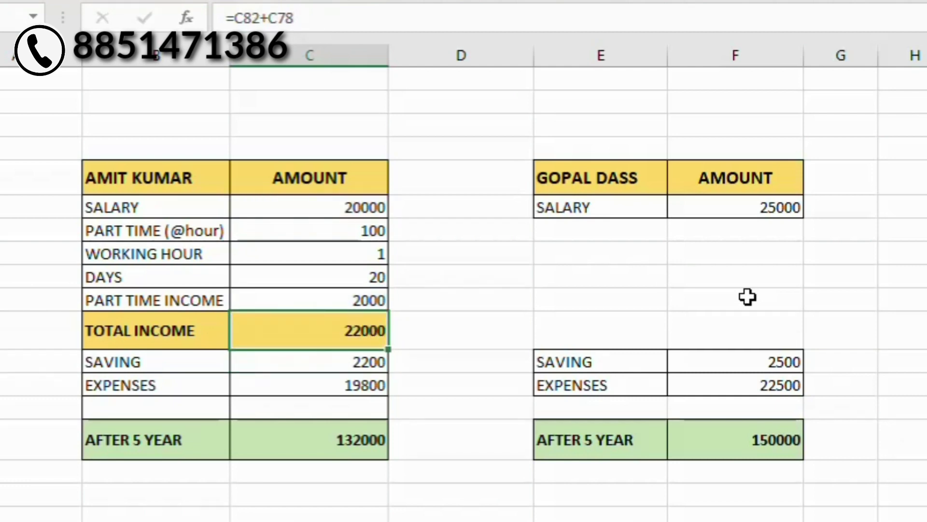
- Recommit SAVING =C83*10%, EXPENSES =C83*90% and AFTER 5 YEAR =C84*60, giving 132000
{"action": "key", "text": "Down"}
{"action": "key", "text": "F2"}
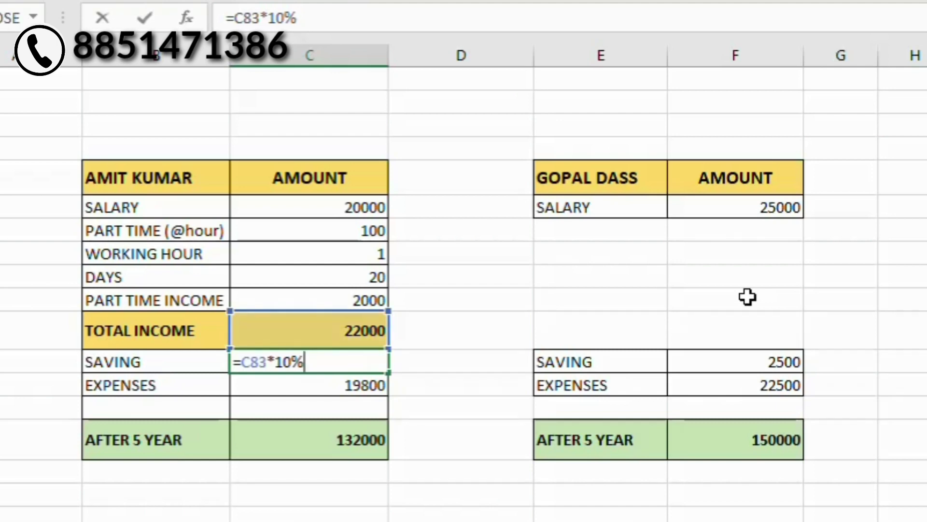
{"action": "key", "text": "Return"}
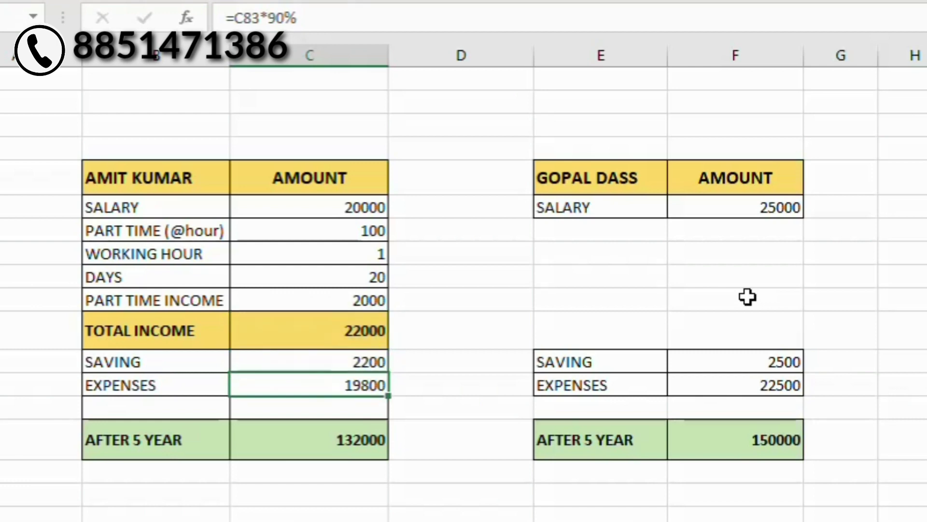
{"action": "key", "text": "F2"}
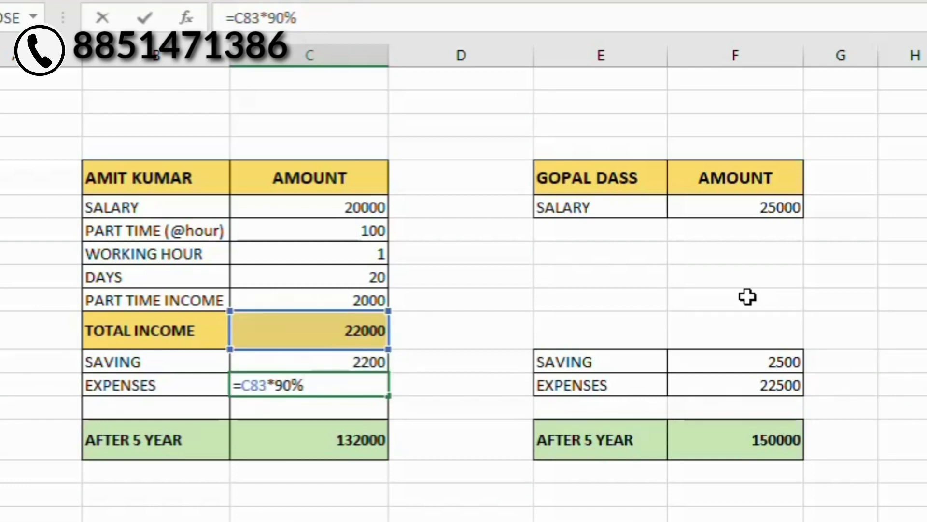
{"action": "key", "text": "Return"}
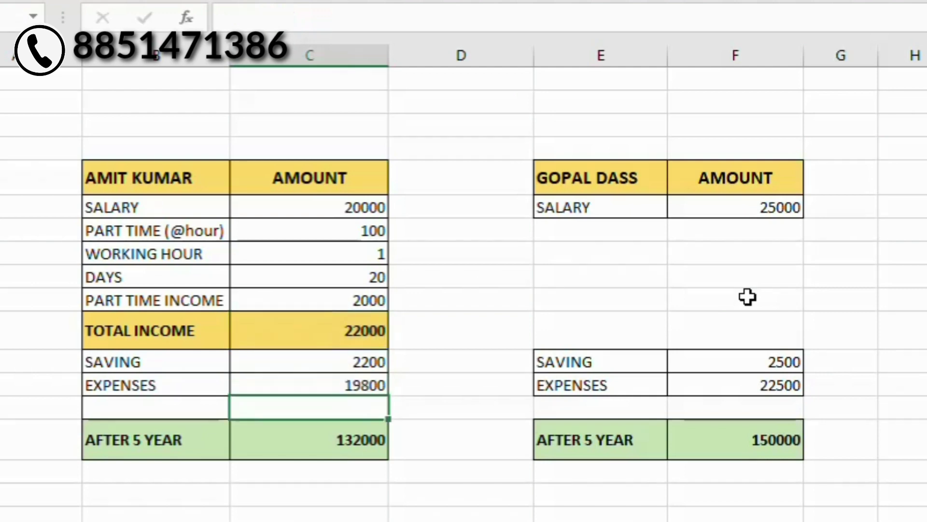
{"action": "key", "text": "Up"}
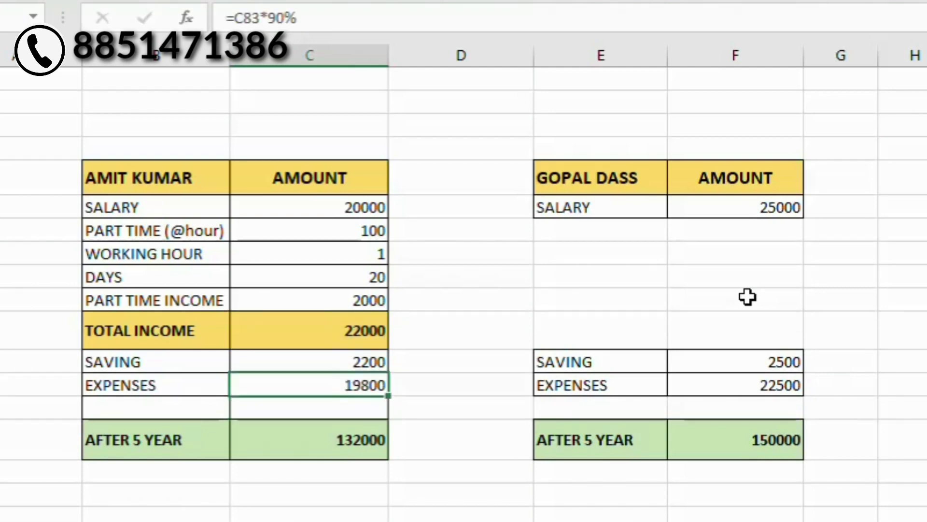
{"action": "key", "text": "Down"}
{"action": "key", "text": "Down"}
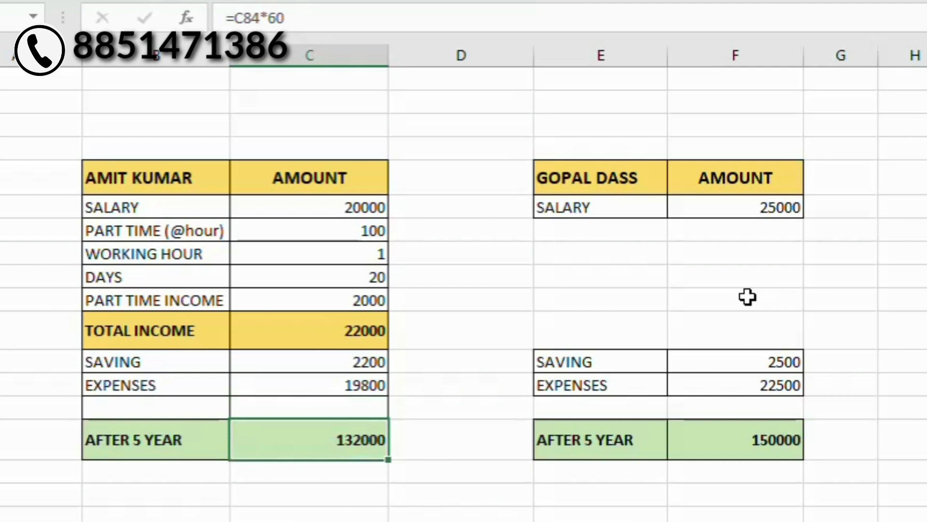
{"action": "key", "text": "F2"}
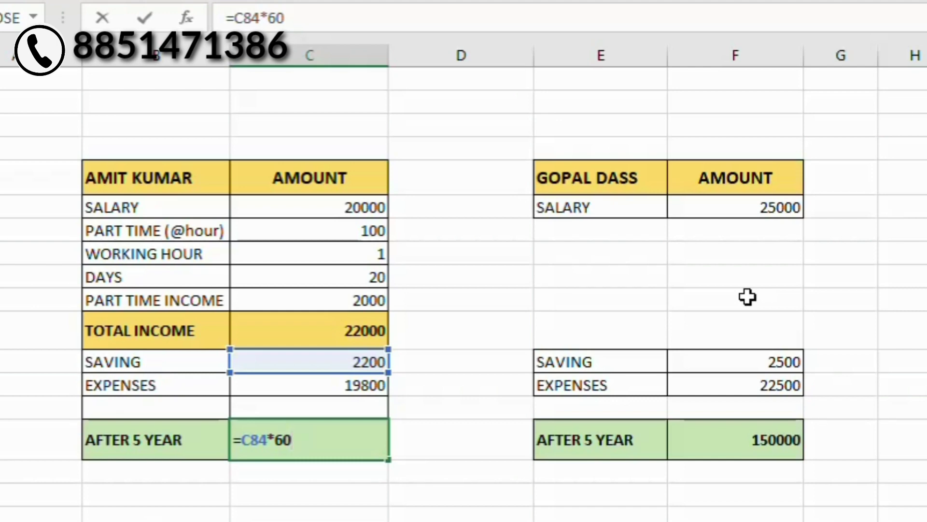
{"action": "key", "text": "Return"}
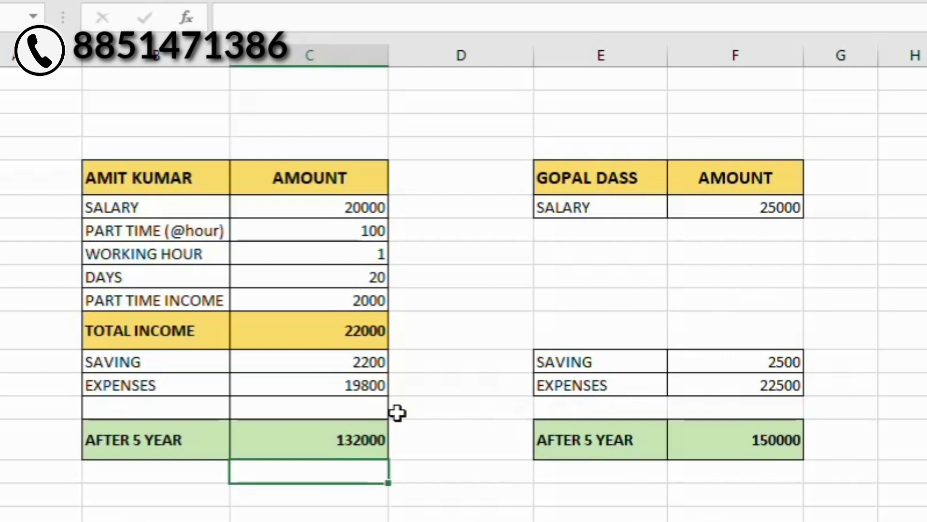
- Compare the 132000 five-year total with the other table's 150000
{"action": "left_click", "coordinate": [343, 441]}
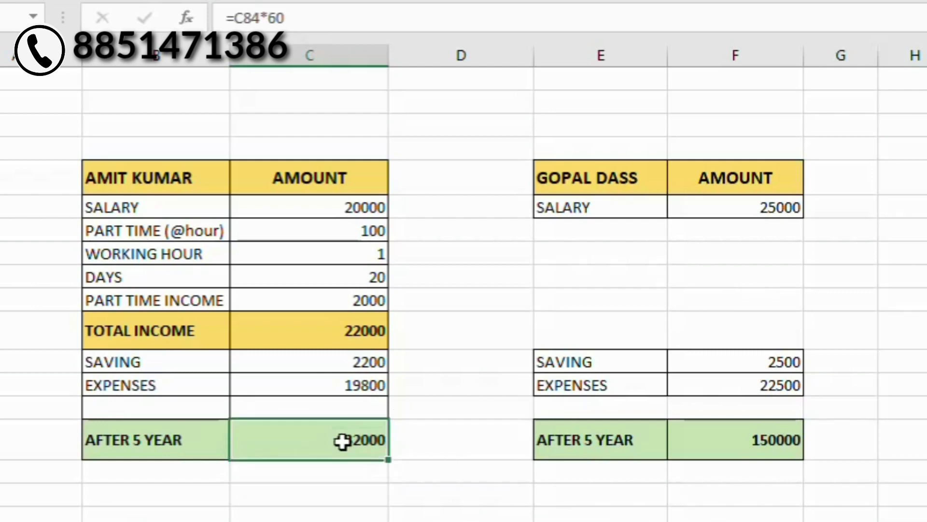
{"action": "left_click", "coordinate": [789, 439]}
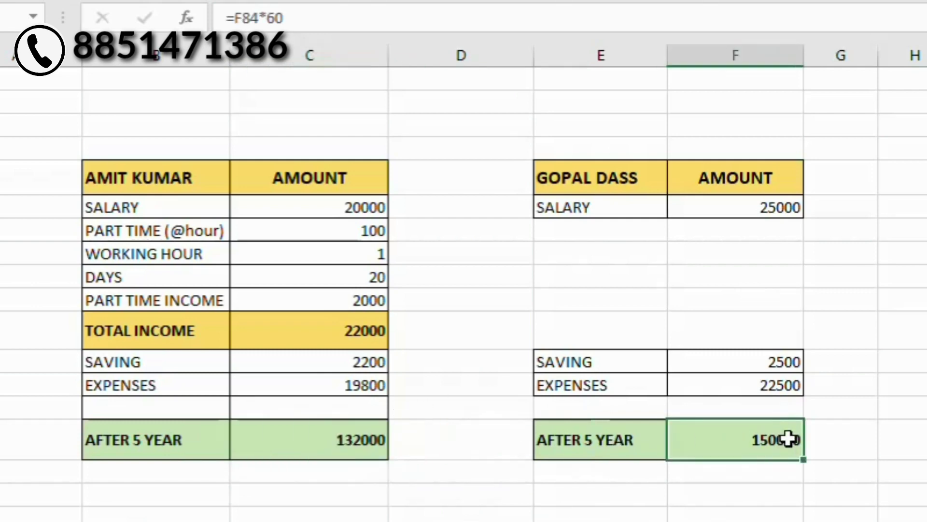
{"action": "left_click", "coordinate": [373, 441]}
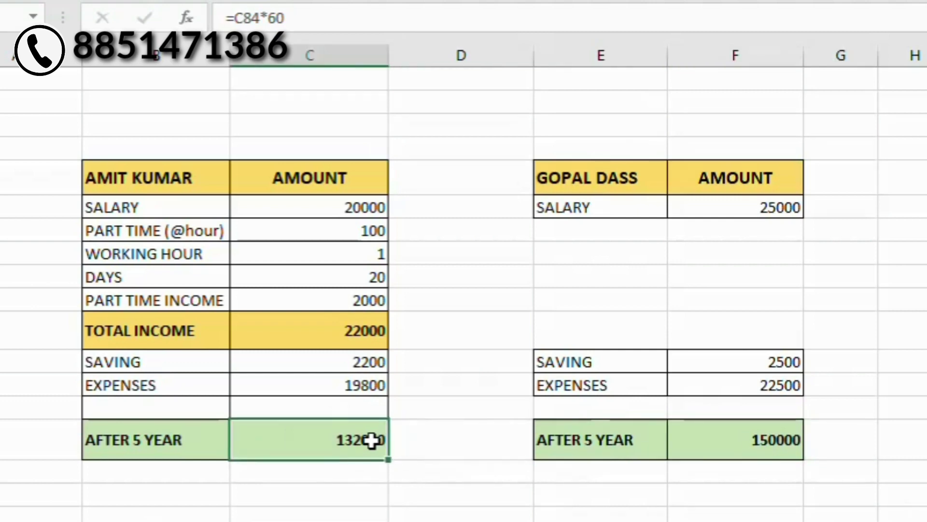
- Select the PART TIME INCOME cell C82 as the goal cell, after checking working hours
{"action": "left_click", "coordinate": [361, 259]}
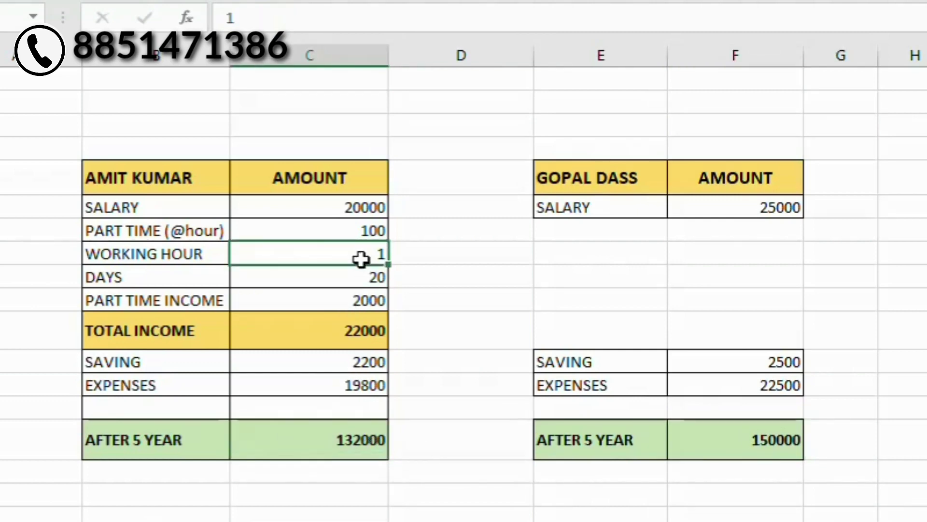
{"action": "left_click", "coordinate": [370, 300]}
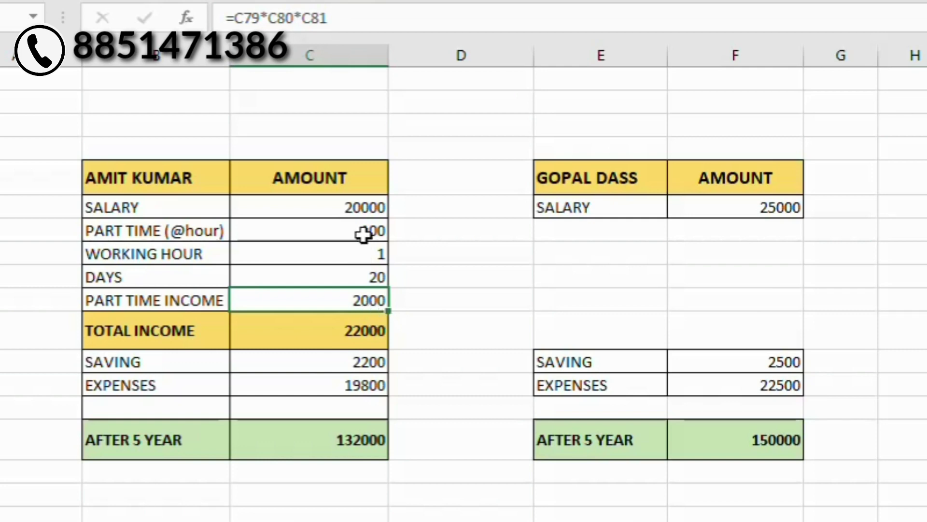
{"action": "left_click", "coordinate": [368, 207]}
{"action": "left_click", "coordinate": [370, 300]}
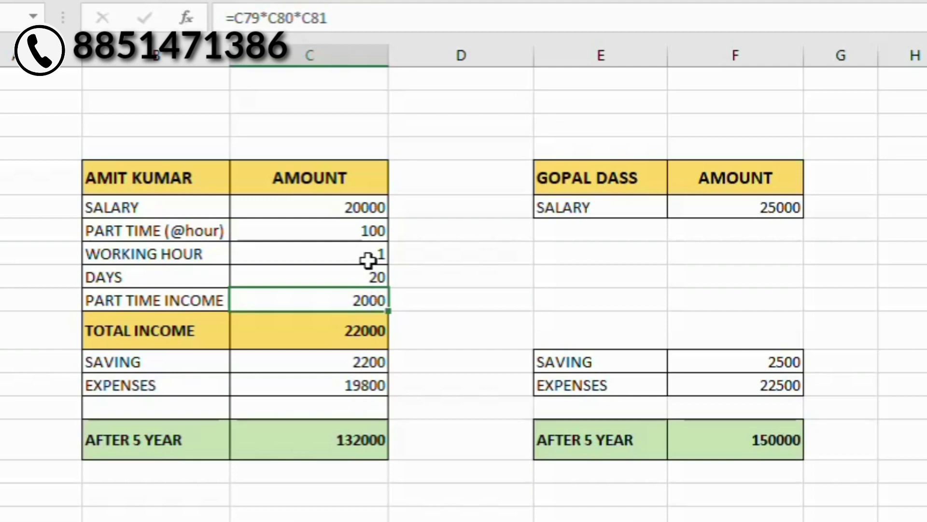
{"action": "left_click", "coordinate": [368, 257]}
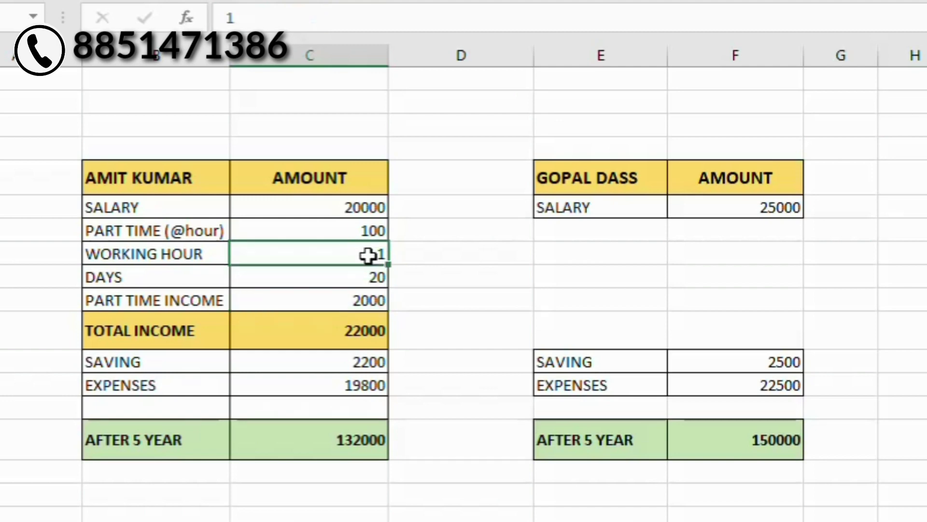
{"action": "left_click", "coordinate": [360, 305]}
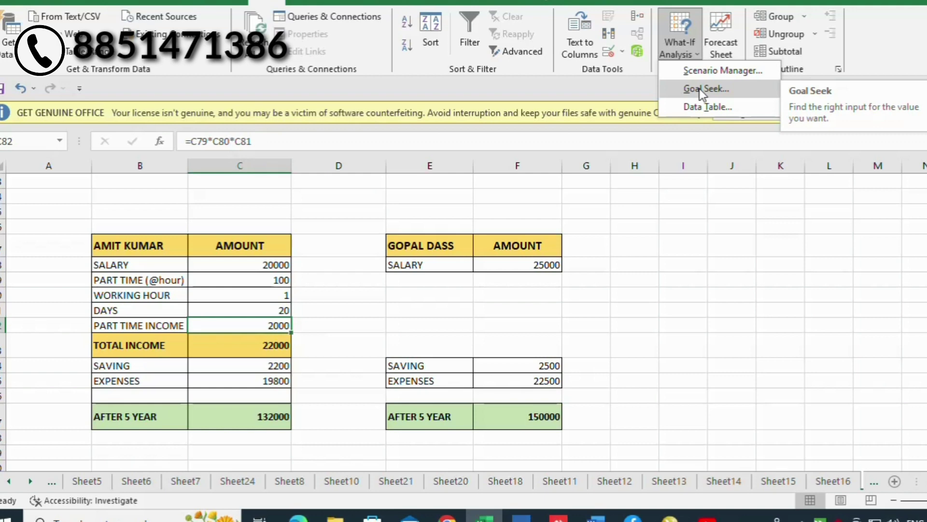
- Goal-seek $C$82 to 5000 by changing working hours $C$80, which become 2.5
{"action": "left_click", "coordinate": [701, 89]}
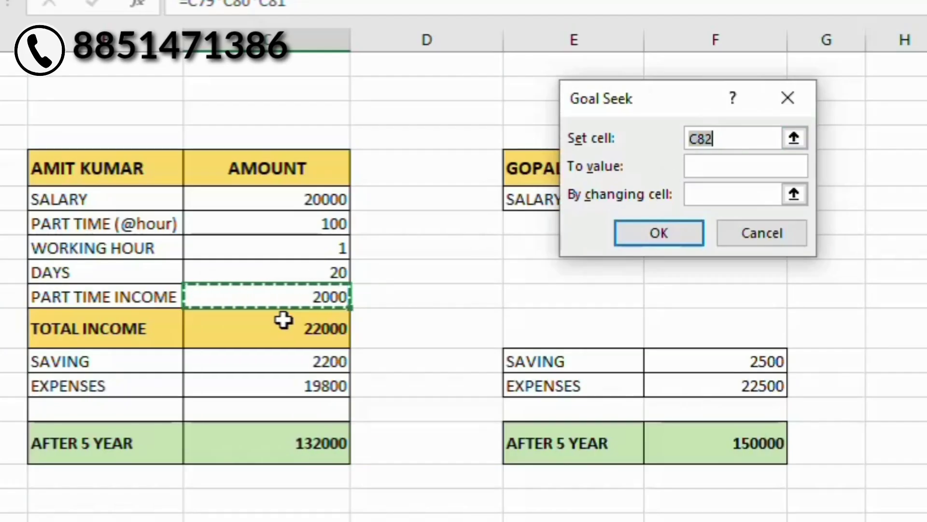
{"action": "key", "text": "F4"}
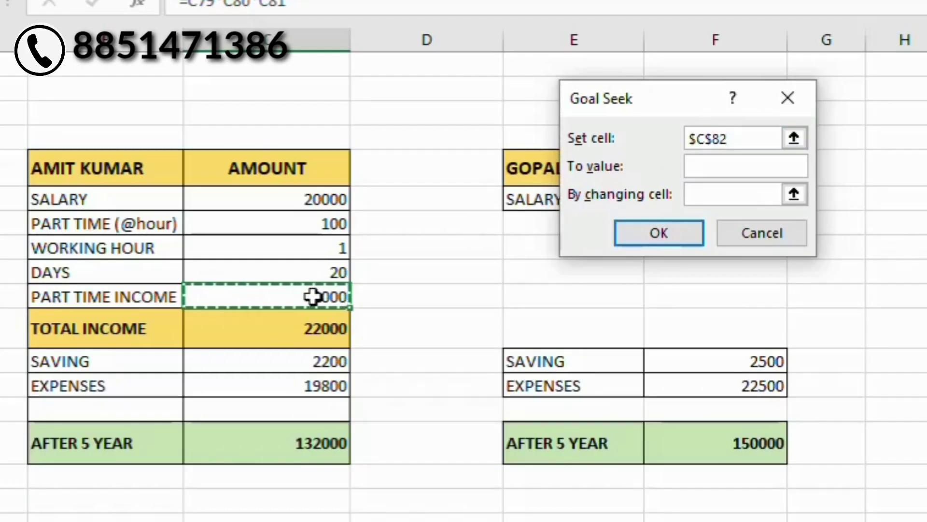
{"action": "left_click", "coordinate": [713, 167]}
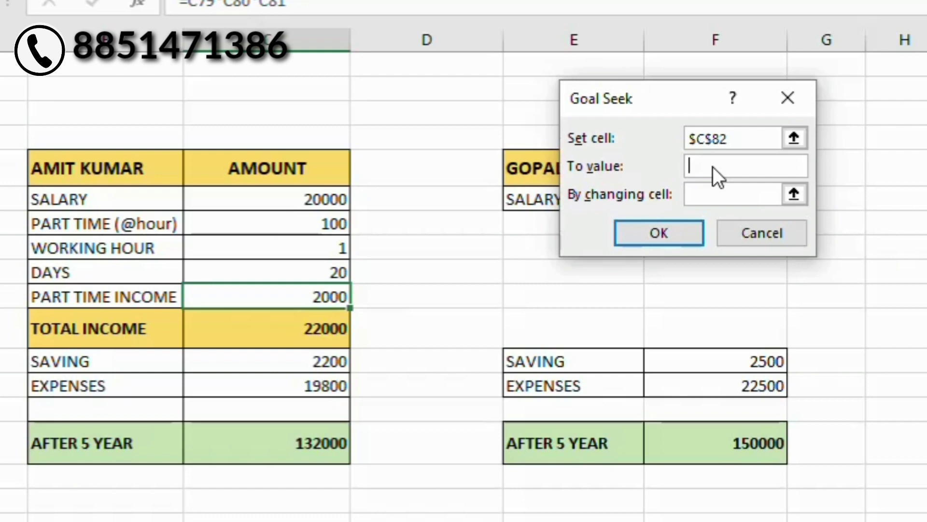
{"action": "type", "text": "5"}
{"action": "type", "text": "000"}
{"action": "left_click", "coordinate": [718, 196]}
{"action": "left_click", "coordinate": [337, 253]}
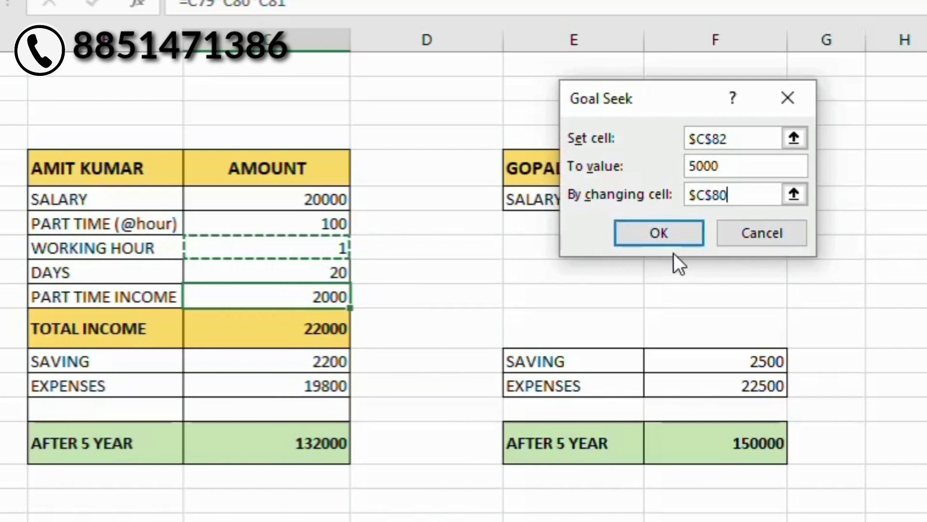
{"action": "left_click", "coordinate": [660, 229]}
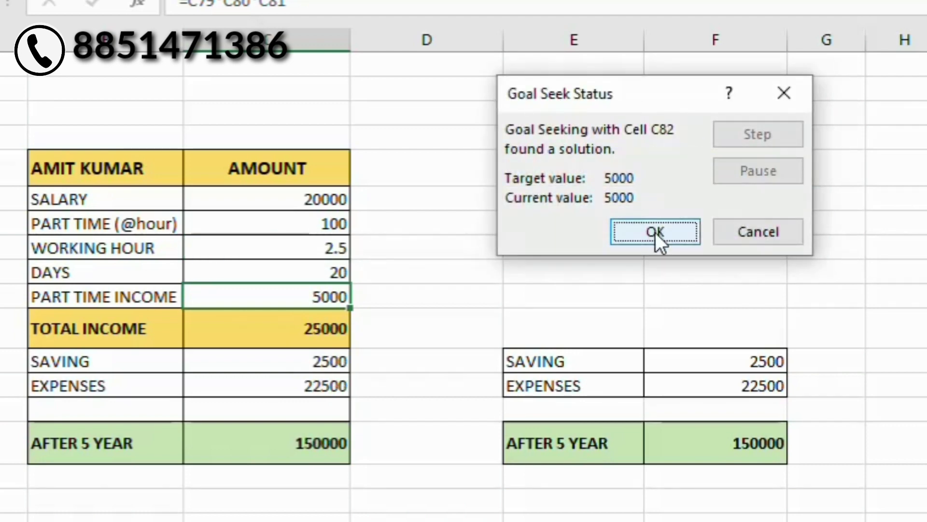
{"action": "left_click", "coordinate": [657, 232]}
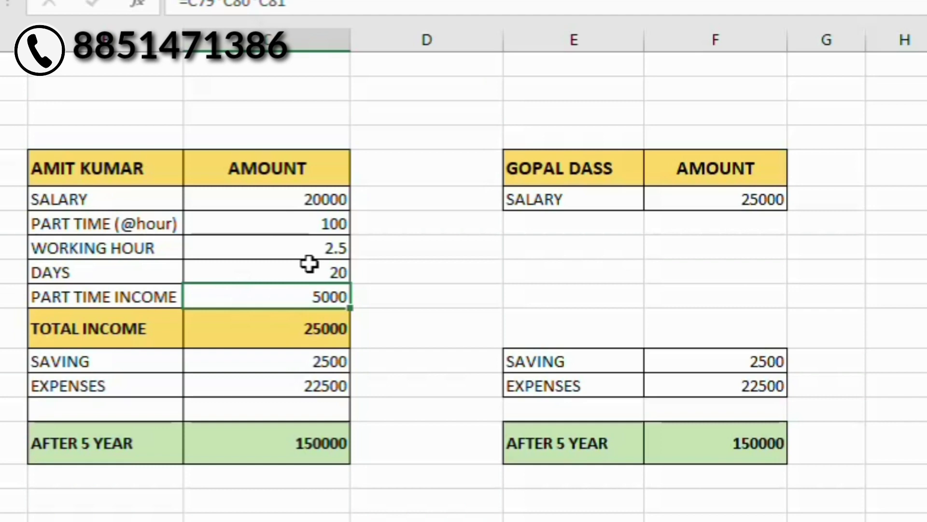
{"action": "left_click", "coordinate": [322, 244]}
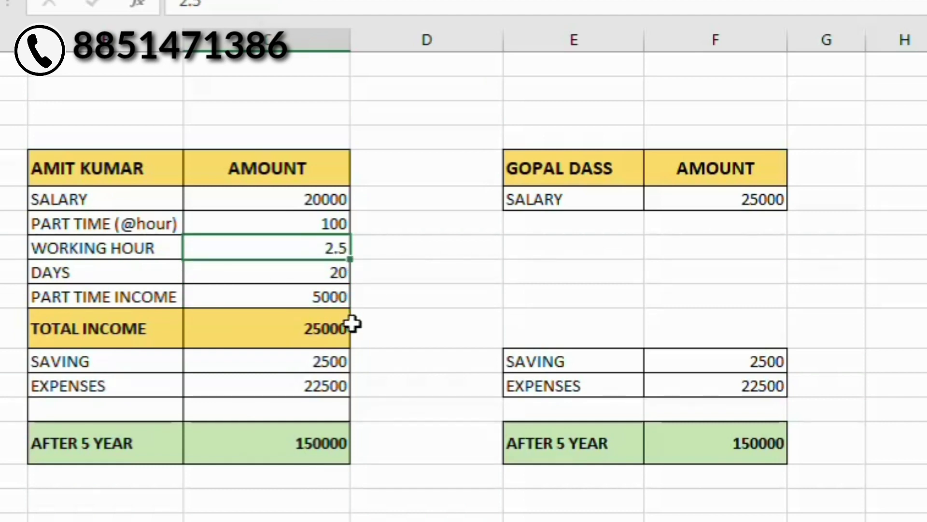
{"action": "left_click", "coordinate": [338, 280]}
{"action": "left_click", "coordinate": [333, 302]}
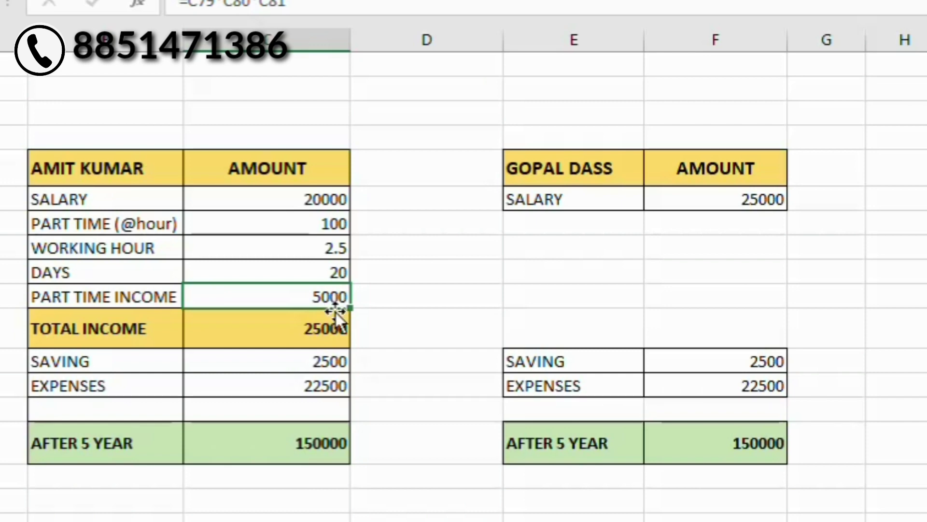
{"action": "left_click", "coordinate": [332, 327]}
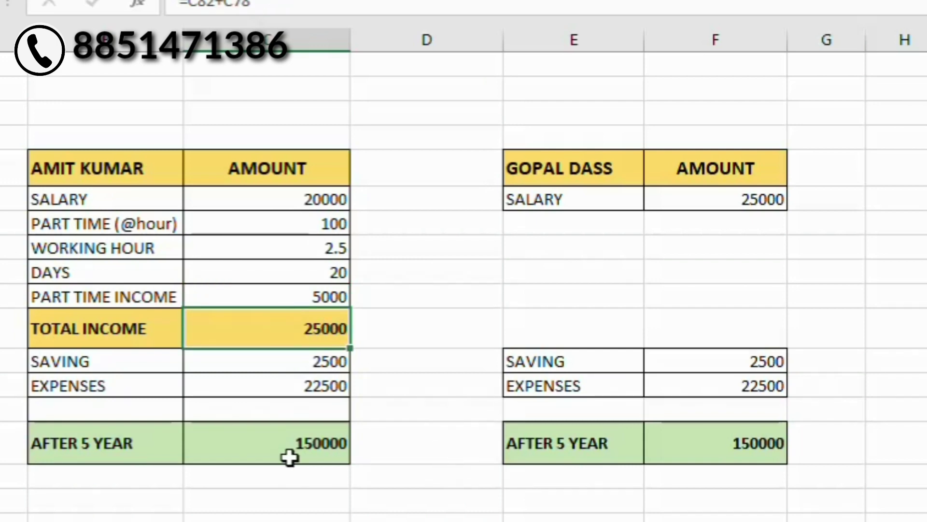
{"action": "left_click", "coordinate": [321, 449]}
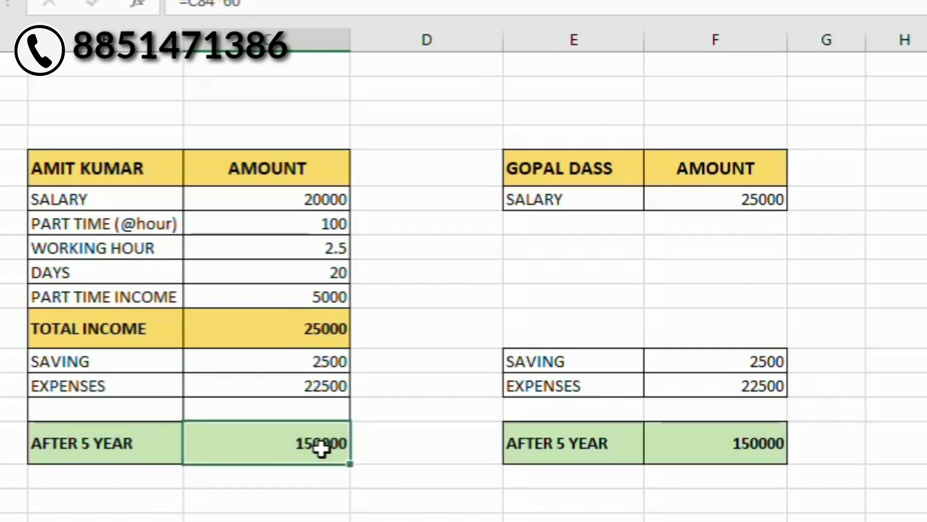